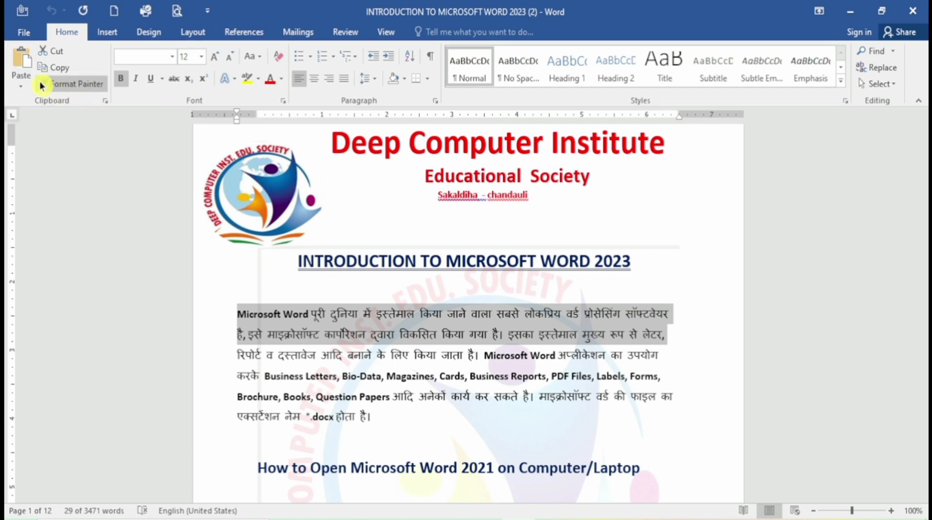
{"action": "left_click", "coordinate": [66, 87]}
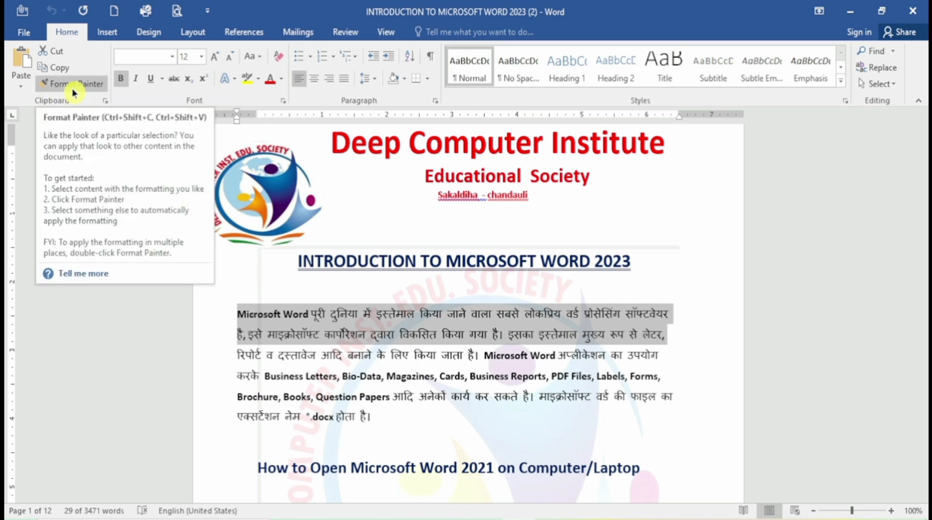
{"action": "left_click", "coordinate": [74, 92]}
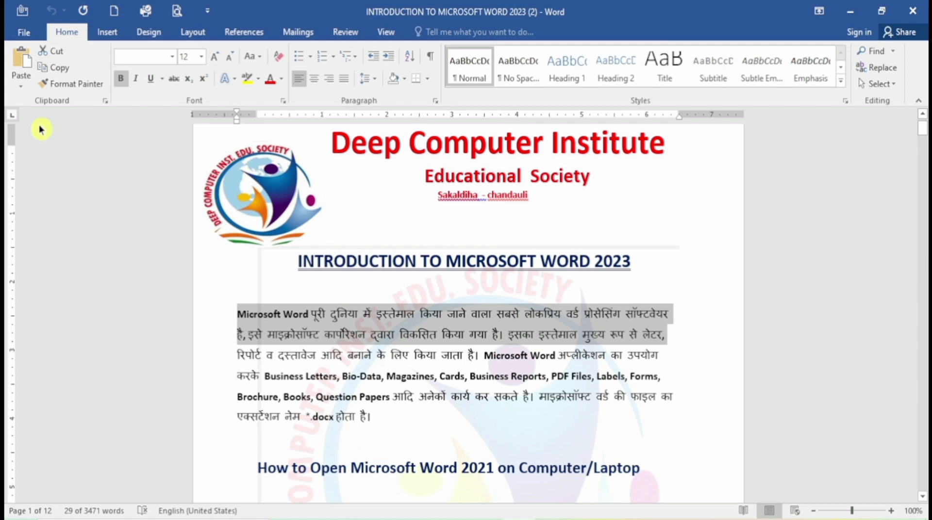
- Create a new blank document
{"action": "left_click", "coordinate": [15, 38]}
{"action": "left_click", "coordinate": [37, 94]}
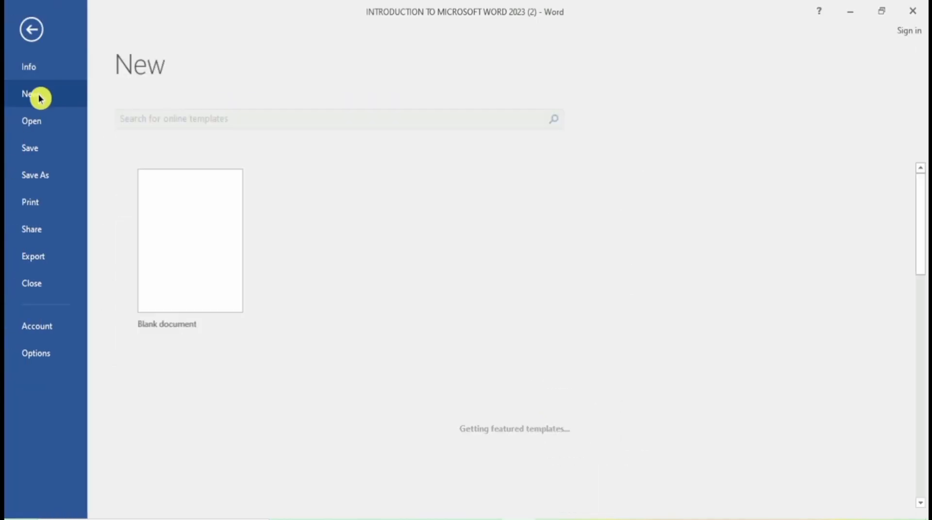
{"action": "left_click", "coordinate": [192, 235]}
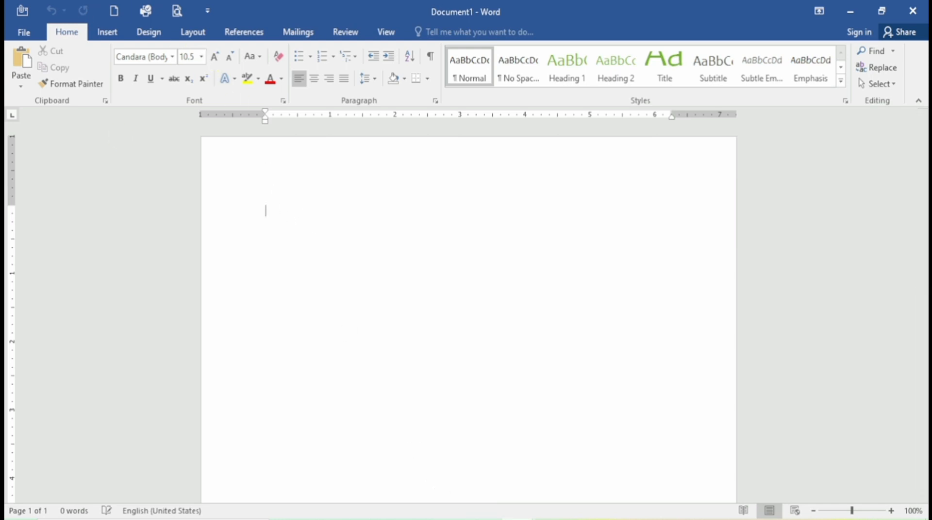
- Copy the intro paragraph and the "How to Open Microsoft Word 2021 on Computer/Laptop" heading from the INTRODUCTION TO MICROSOFT WORD 2023 document into the blank document
{"action": "left_click", "coordinate": [463, 461]}
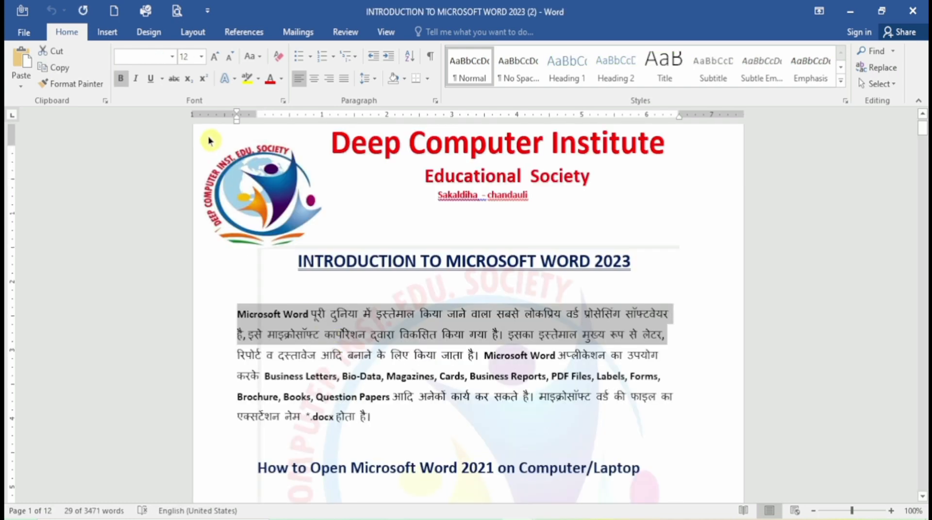
{"action": "left_click_drag", "start_coordinate": [228, 301], "coordinate": [662, 476]}
{"action": "key", "text": "ctrl+c"}
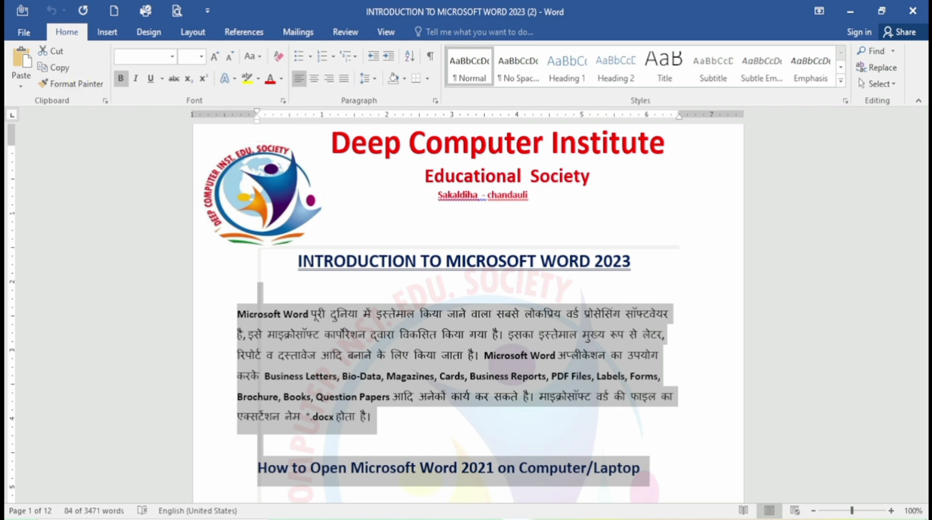
{"action": "mouse_move", "coordinate": [514, 519]}
{"action": "left_click", "coordinate": [563, 495]}
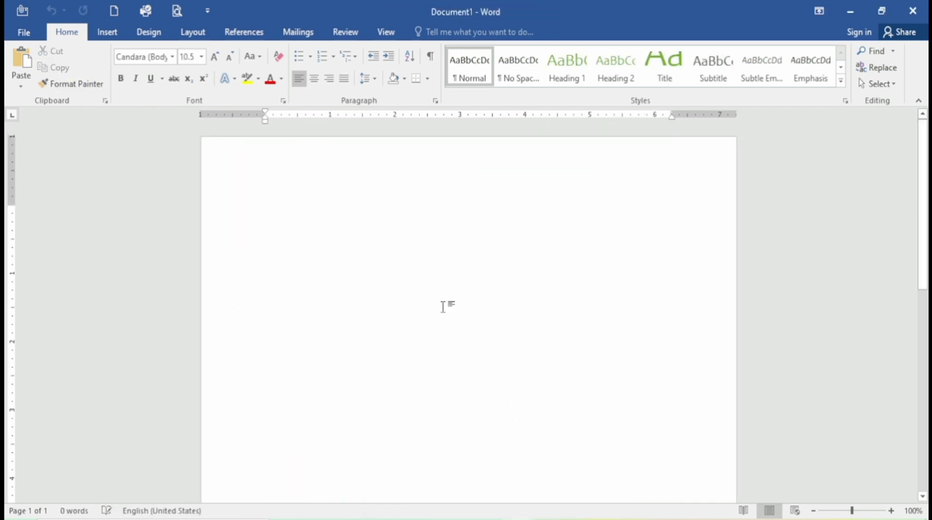
{"action": "key", "text": "ctrl+v"}
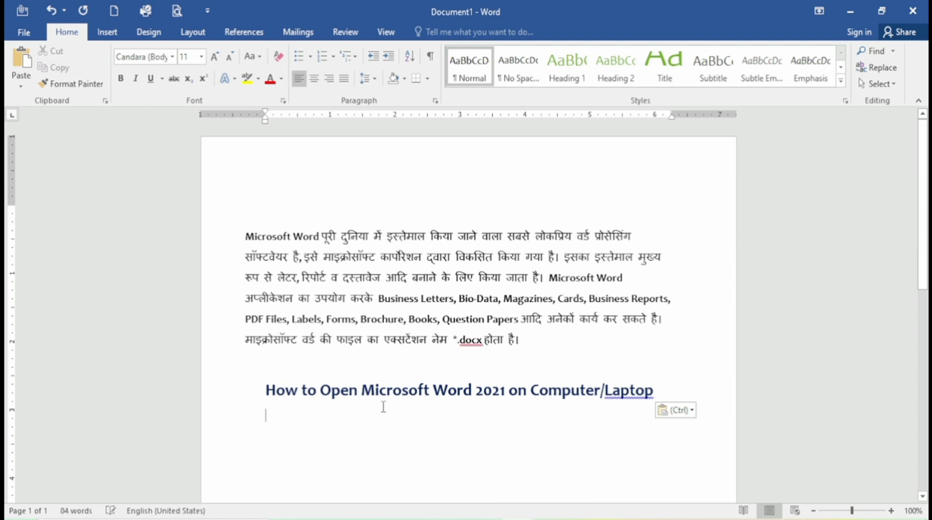
- Set the font of the pasted paragraph's first two lines to Copperplate Gothic Bold
{"action": "left_click_drag", "start_coordinate": [245, 228], "coordinate": [663, 258]}
{"action": "left_click", "coordinate": [172, 56]}
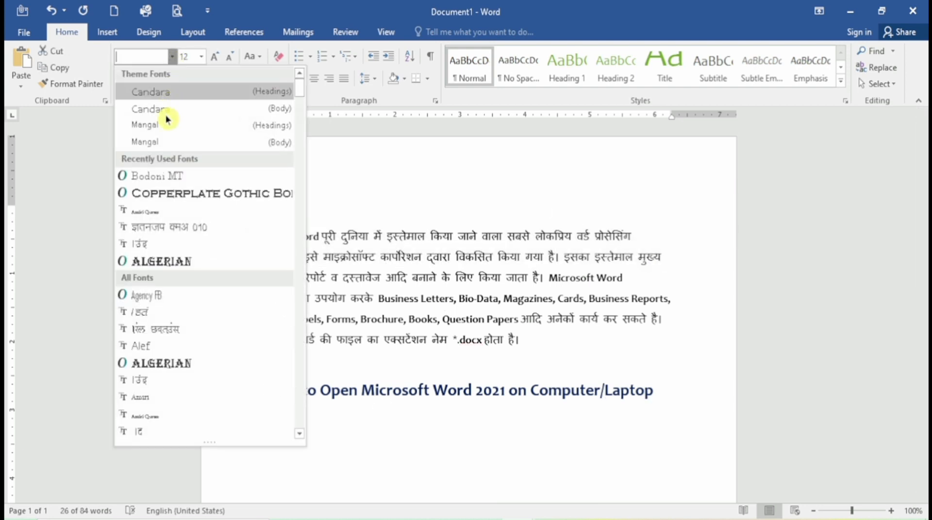
{"action": "left_click", "coordinate": [161, 200]}
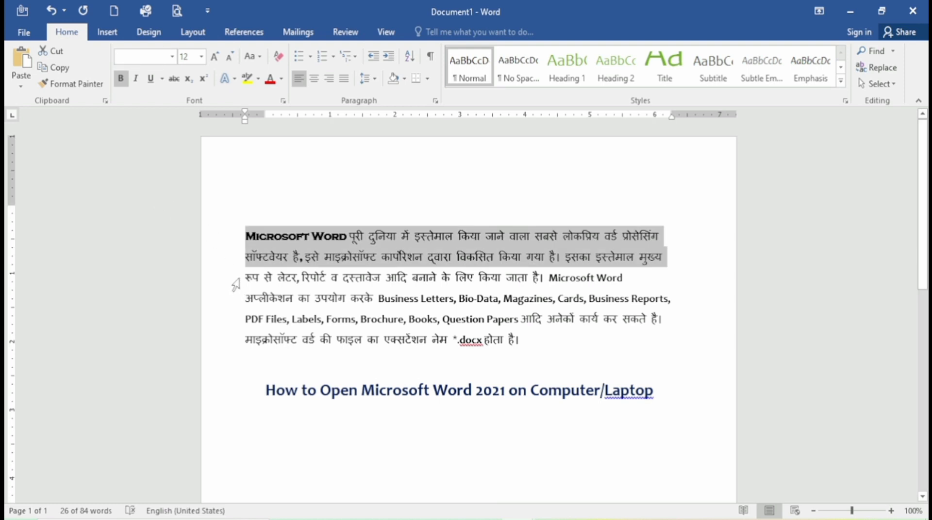
- Set the font of the paragraph's remaining lines, from the third line to its end, to Algerian
{"action": "left_click_drag", "start_coordinate": [238, 282], "coordinate": [500, 340]}
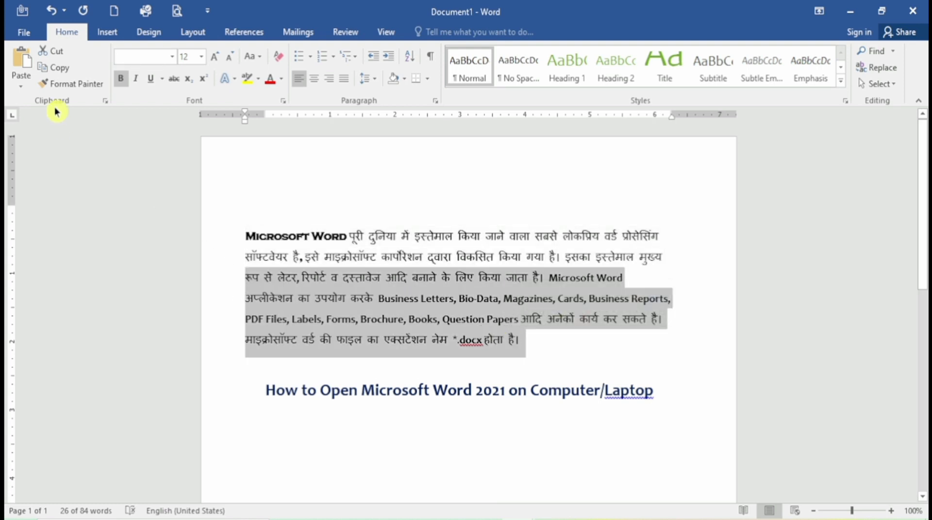
{"action": "left_click", "coordinate": [172, 57]}
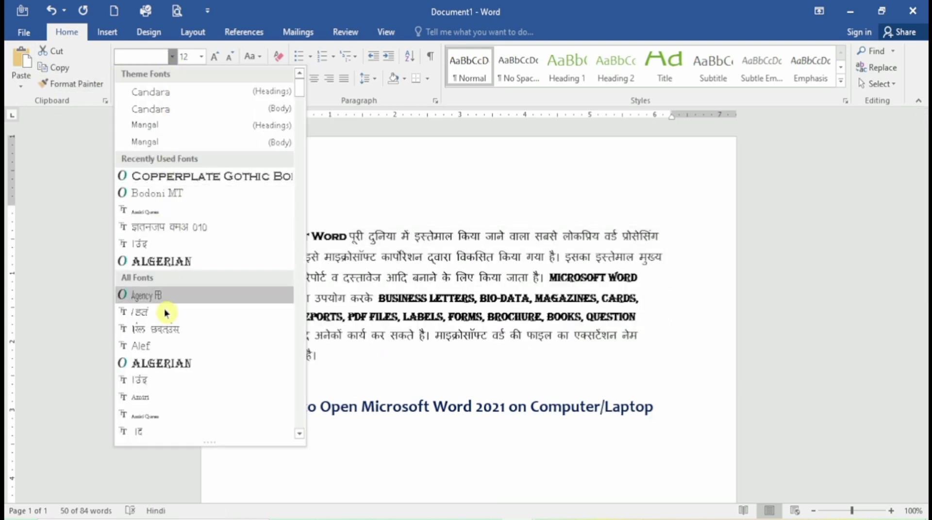
{"action": "left_click", "coordinate": [170, 363]}
{"action": "left_click", "coordinate": [525, 382]}
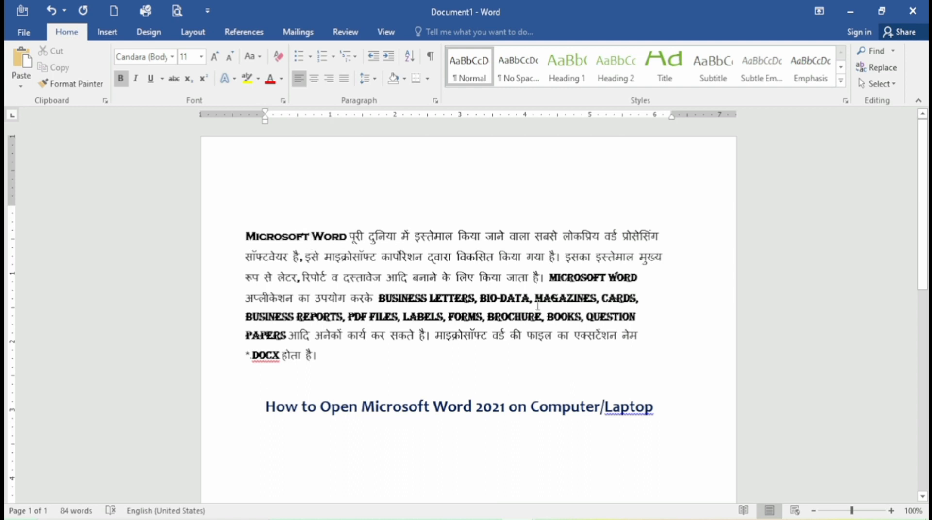
- Copy the formatting of the opening "Microsoft Word" onto the rest of the paragraph with Format Painter
{"action": "left_click", "coordinate": [294, 237]}
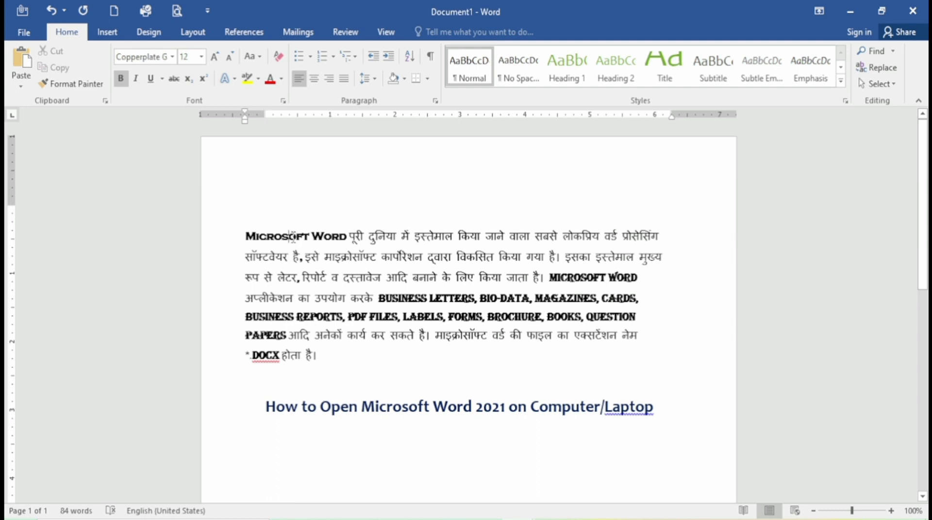
{"action": "left_click", "coordinate": [80, 85]}
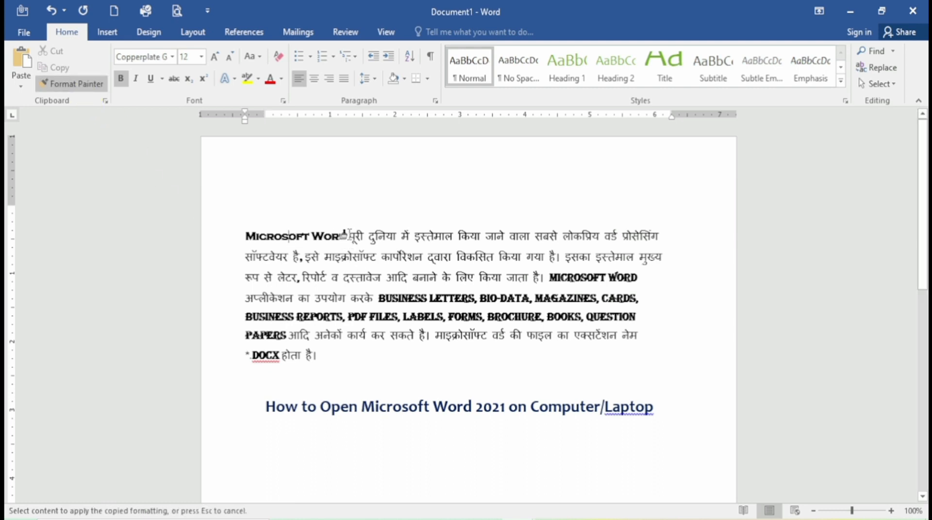
{"action": "mouse_move", "coordinate": [348, 235]}
{"action": "left_mouse_down"}
{"action": "mouse_move", "coordinate": [375, 303]}
{"action": "mouse_move", "coordinate": [377, 352]}
{"action": "mouse_move", "coordinate": [389, 358]}
{"action": "left_mouse_up"}
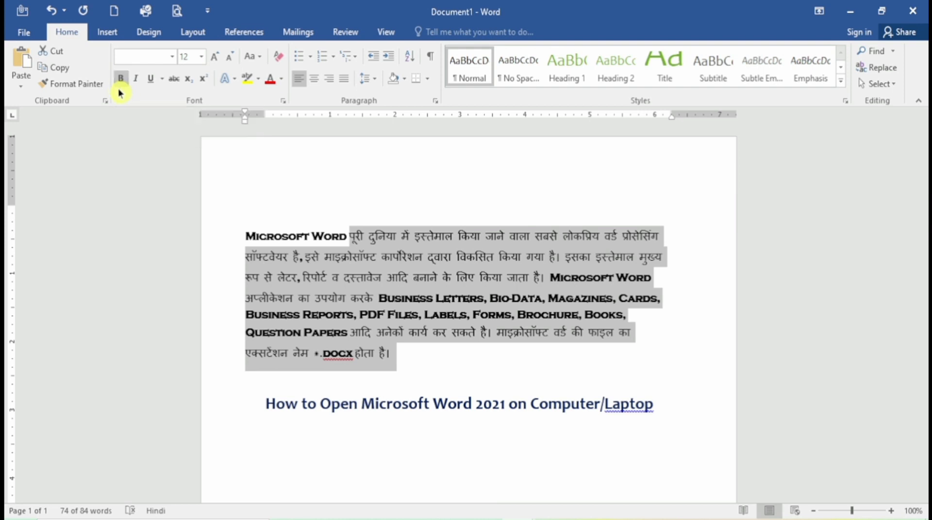
{"action": "left_click", "coordinate": [262, 212]}
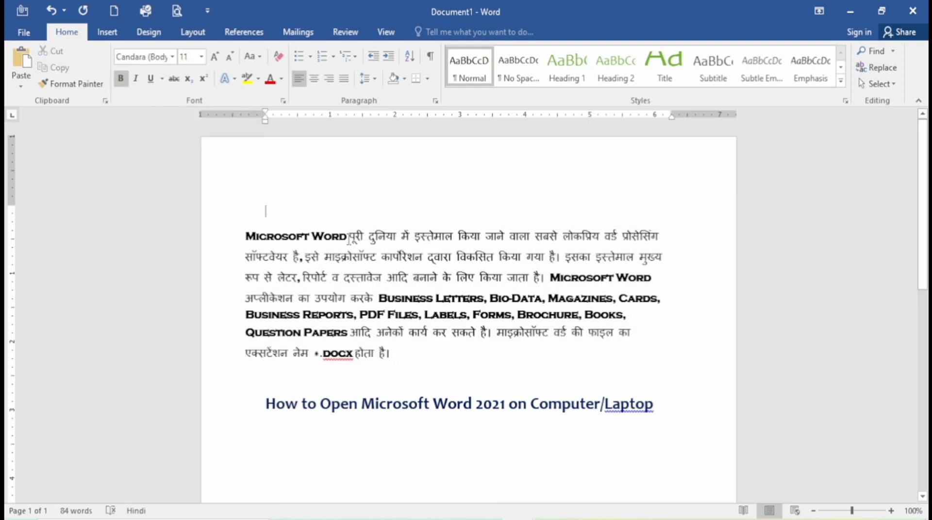
- Make the Hindi text in the paragraph's first line bold and italic
{"action": "left_click_drag", "start_coordinate": [349, 236], "coordinate": [663, 236]}
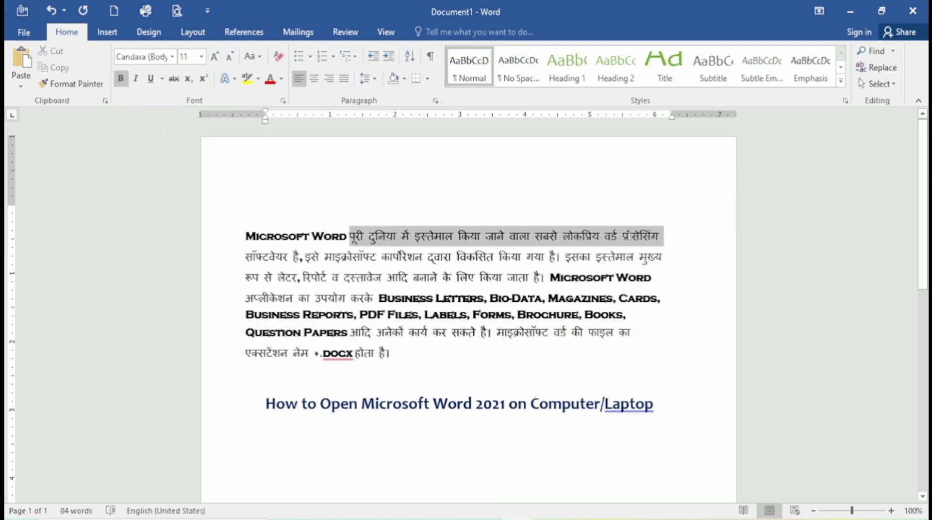
{"action": "left_click", "coordinate": [120, 79]}
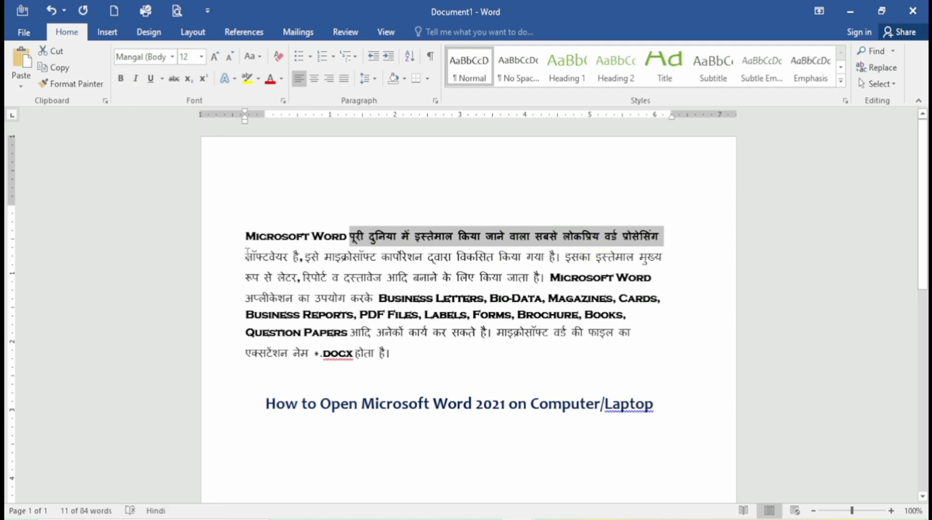
{"action": "left_click", "coordinate": [134, 82]}
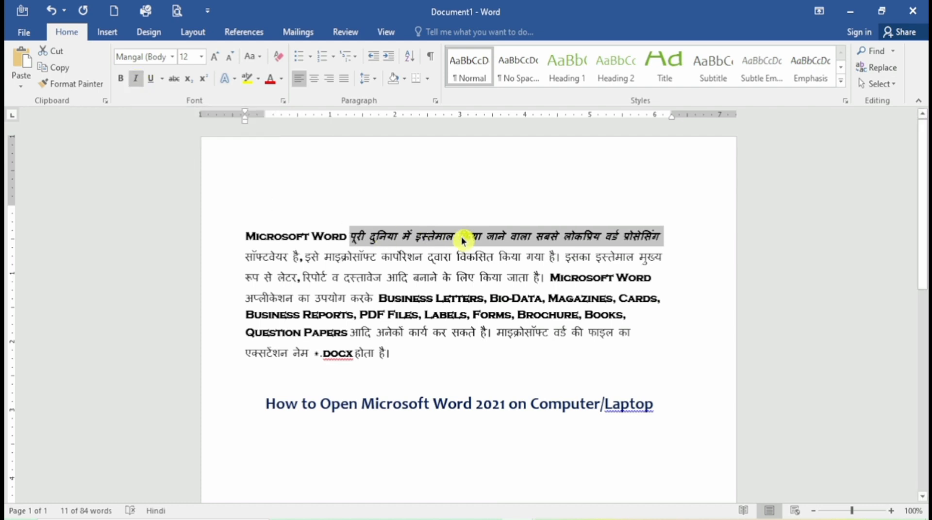
- Apply a double underline to the Hindi text in the paragraph's first line
{"action": "left_click", "coordinate": [157, 85]}
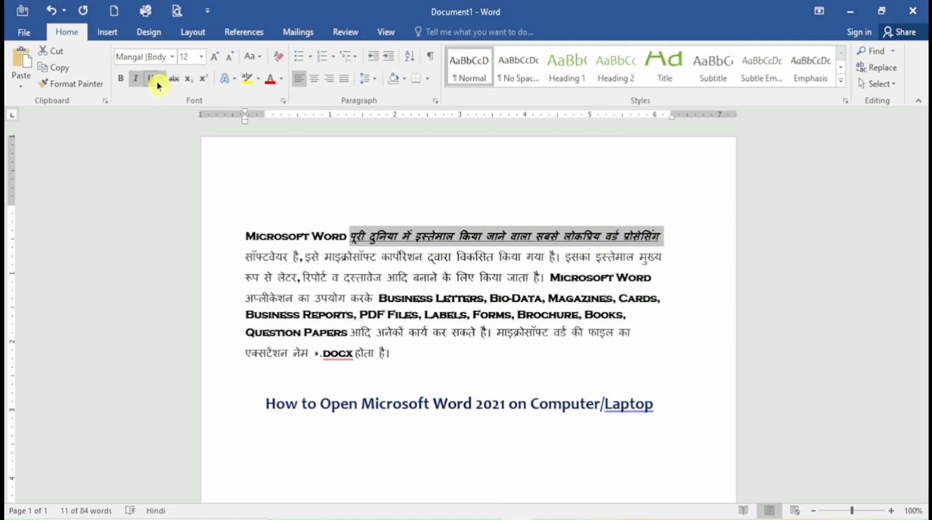
{"action": "left_click", "coordinate": [161, 79]}
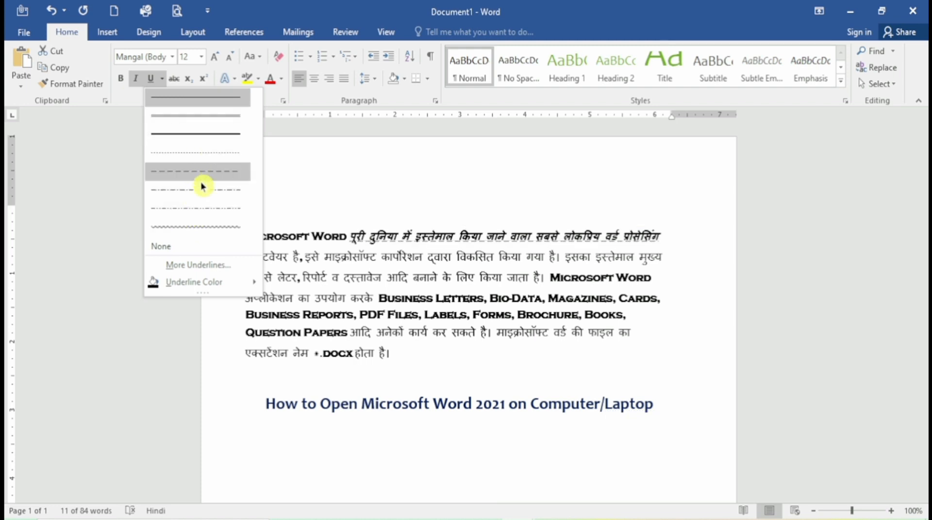
{"action": "left_click", "coordinate": [202, 118]}
{"action": "left_click", "coordinate": [339, 183]}
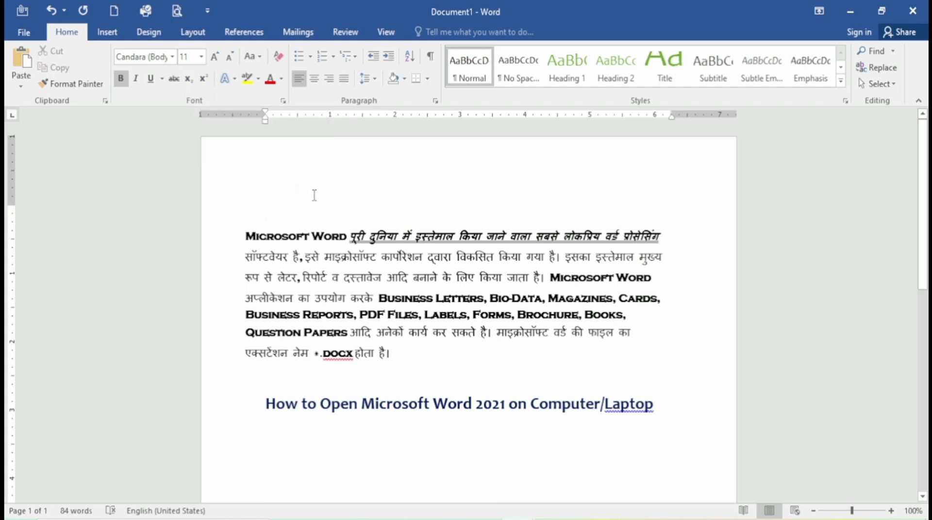
- Enter "H2O" on the empty line above the paragraph and enlarge it to 48 pt
{"action": "key", "text": "Caps_Lock"}
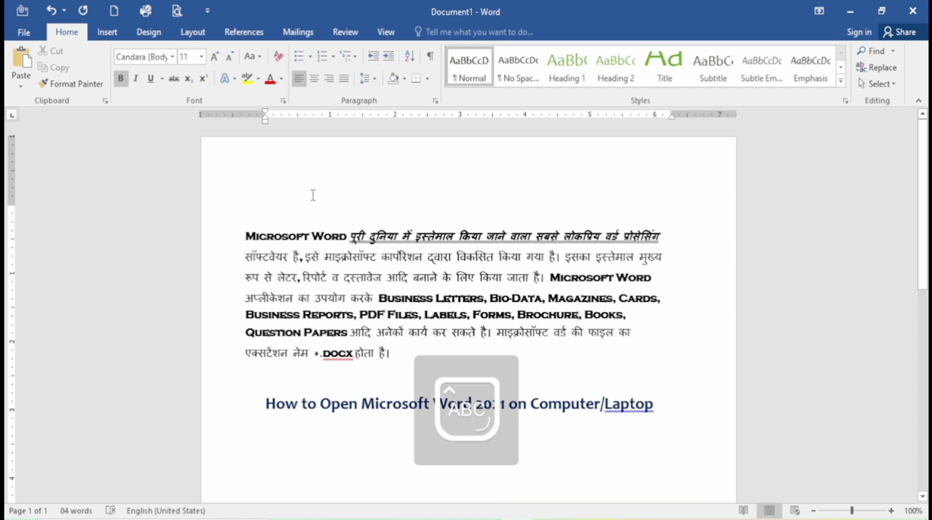
{"action": "type", "text": "H2O"}
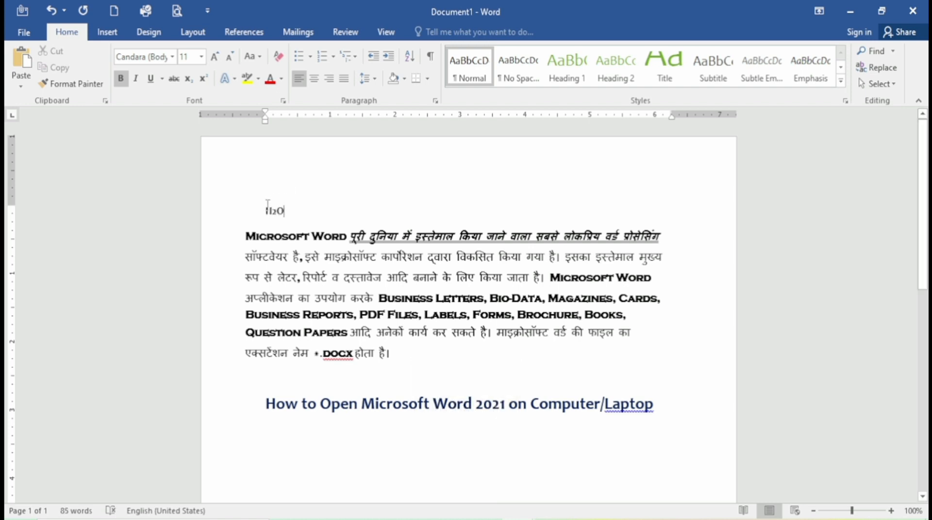
{"action": "left_click_drag", "start_coordinate": [266, 209], "coordinate": [297, 217]}
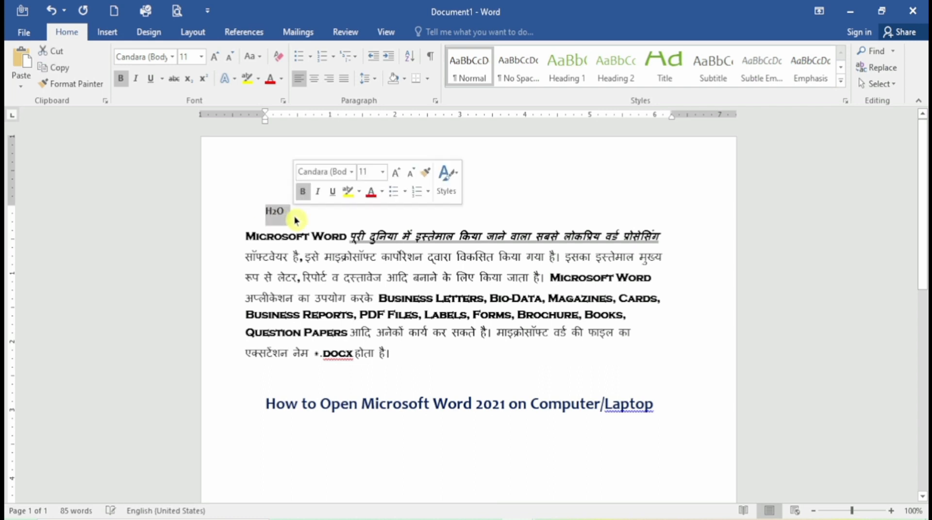
{"action": "left_click", "coordinate": [215, 56]}
{"action": "left_click", "coordinate": [215, 57]}
{"action": "left_click", "coordinate": [215, 56]}
{"action": "left_click", "coordinate": [217, 57]}
{"action": "left_click", "coordinate": [217, 57]}
{"action": "left_click", "coordinate": [216, 57]}
{"action": "left_click", "coordinate": [216, 57]}
{"action": "left_click", "coordinate": [217, 57]}
{"action": "left_click", "coordinate": [216, 56]}
{"action": "left_click", "coordinate": [216, 57]}
{"action": "left_click", "coordinate": [216, 57]}
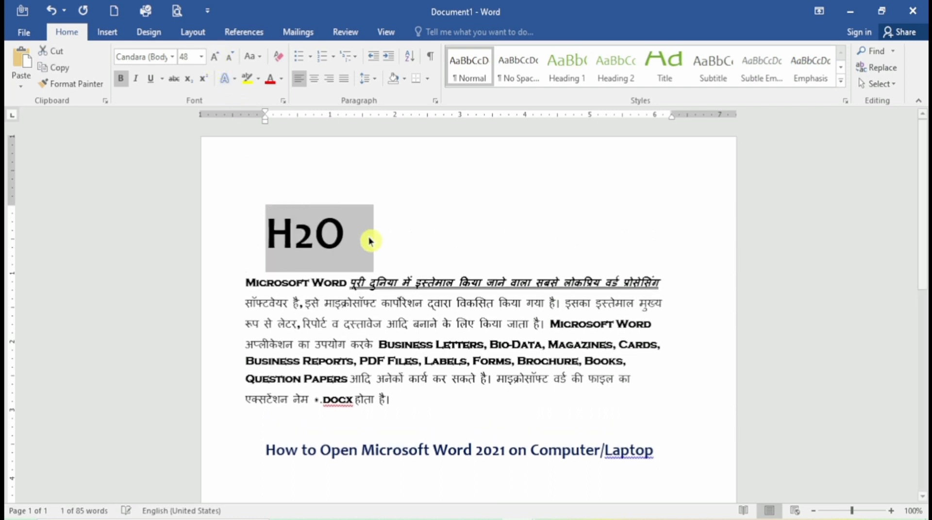
{"action": "left_click", "coordinate": [407, 222]}
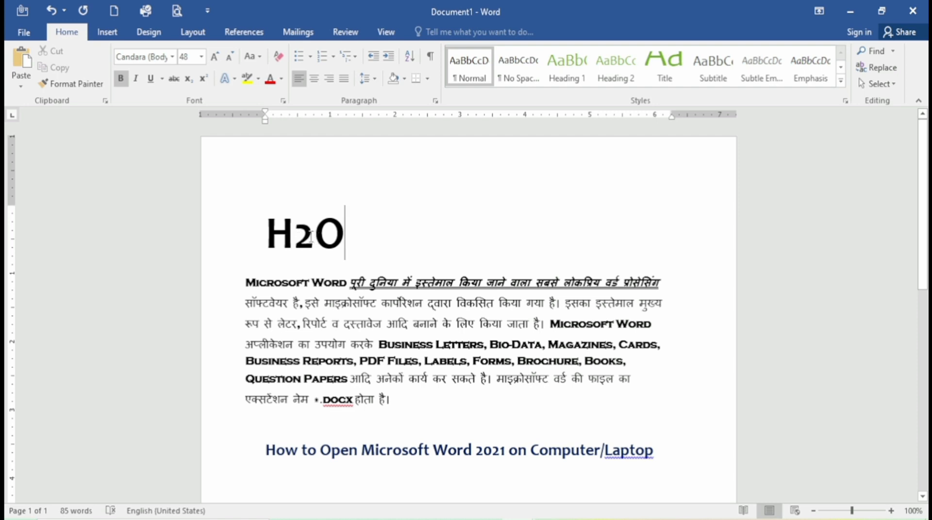
- Format the 2 in "H2O" as subscript
{"action": "left_click_drag", "start_coordinate": [315, 232], "coordinate": [295, 234]}
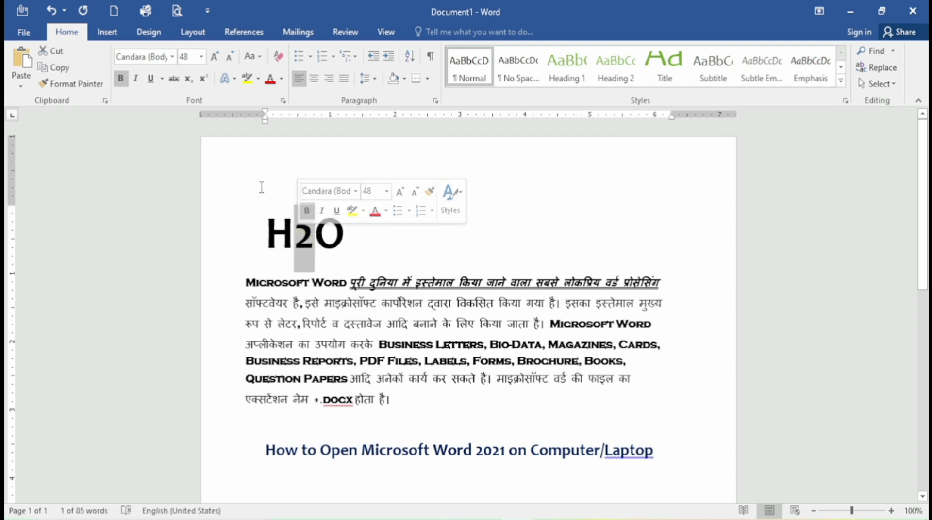
{"action": "left_click", "coordinate": [188, 78]}
{"action": "left_click", "coordinate": [351, 208]}
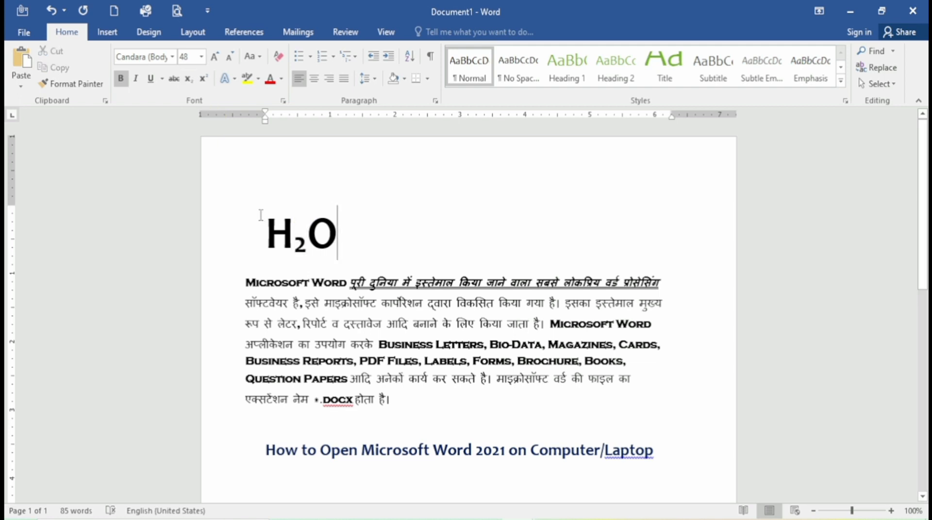
{"action": "left_click_drag", "start_coordinate": [253, 209], "coordinate": [326, 248]}
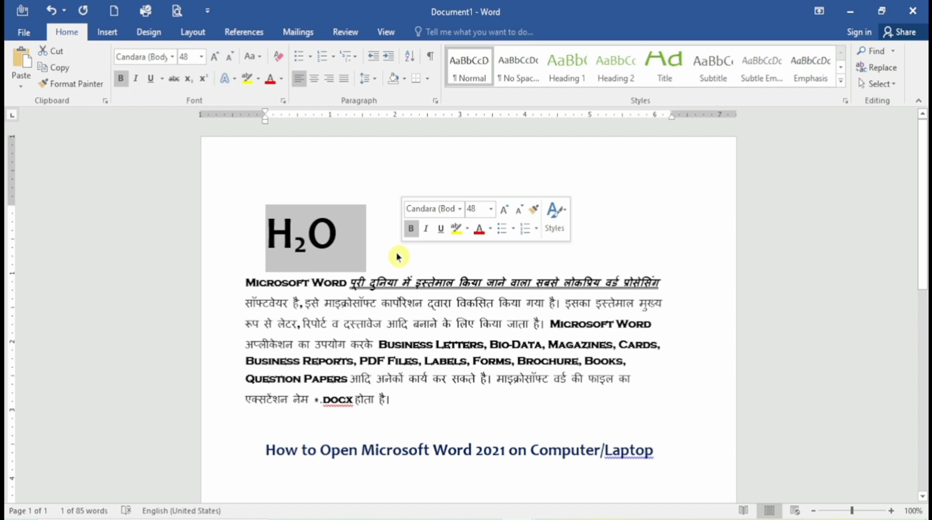
- Add "X2" after the H2O formula on the same line and format its 2 as superscript
{"action": "left_click", "coordinate": [381, 229]}
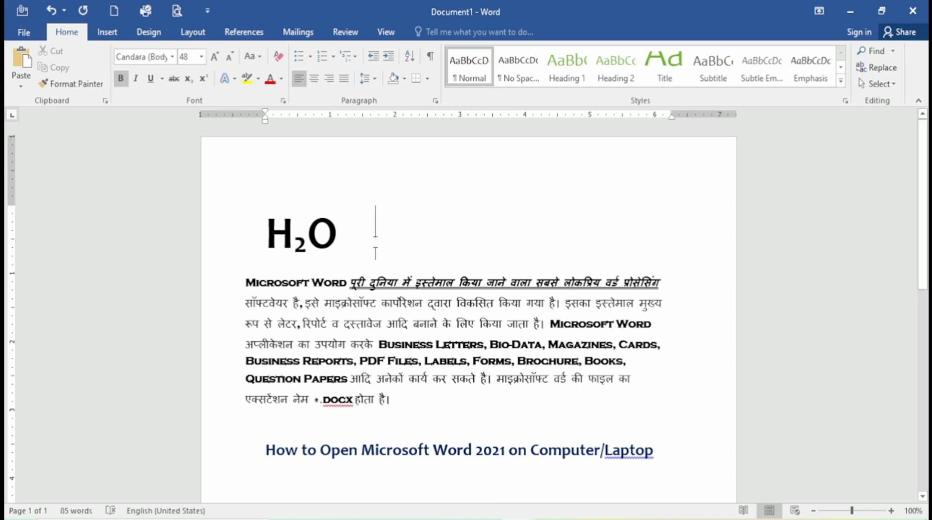
{"action": "type", "text": "X"}
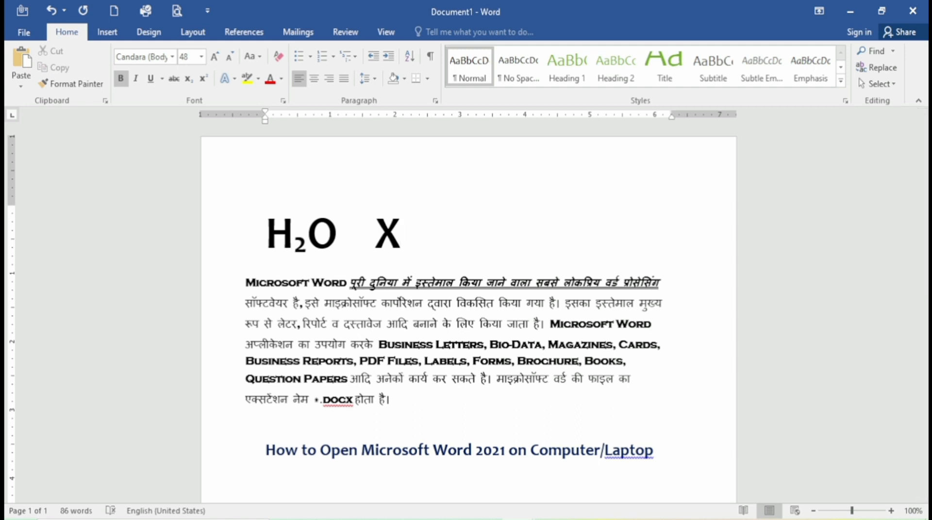
{"action": "type", "text": "2"}
{"action": "left_click_drag", "start_coordinate": [401, 243], "coordinate": [416, 244]}
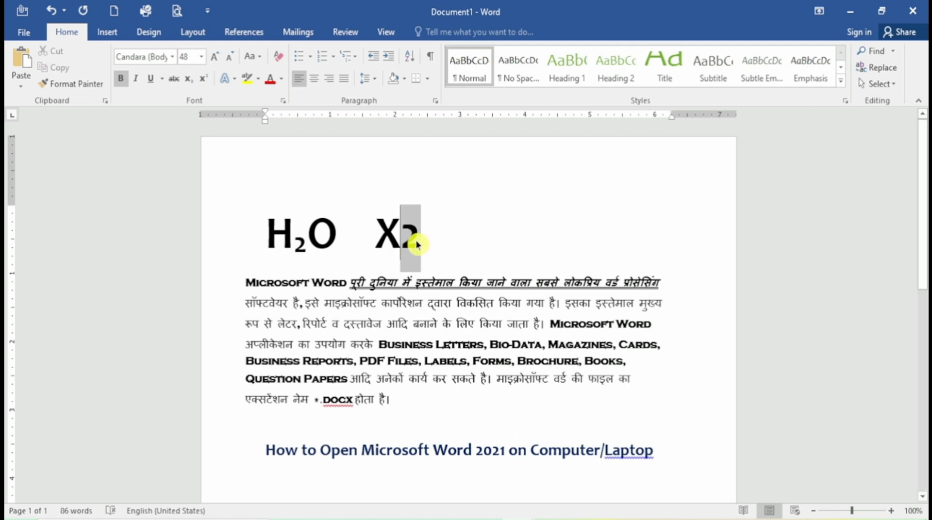
{"action": "left_click", "coordinate": [204, 81]}
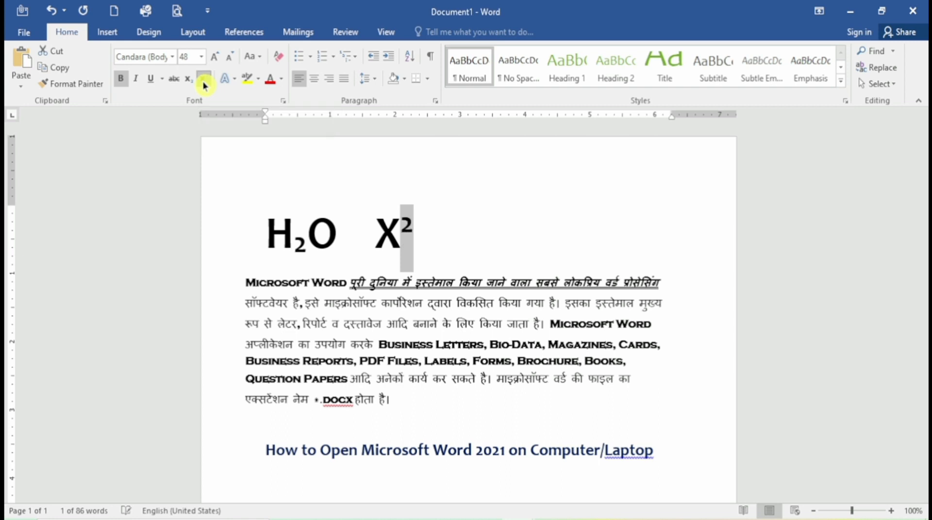
- Apply the light-blue outlined text effect with a shadow to the H2O formula only
{"action": "left_click", "coordinate": [459, 233]}
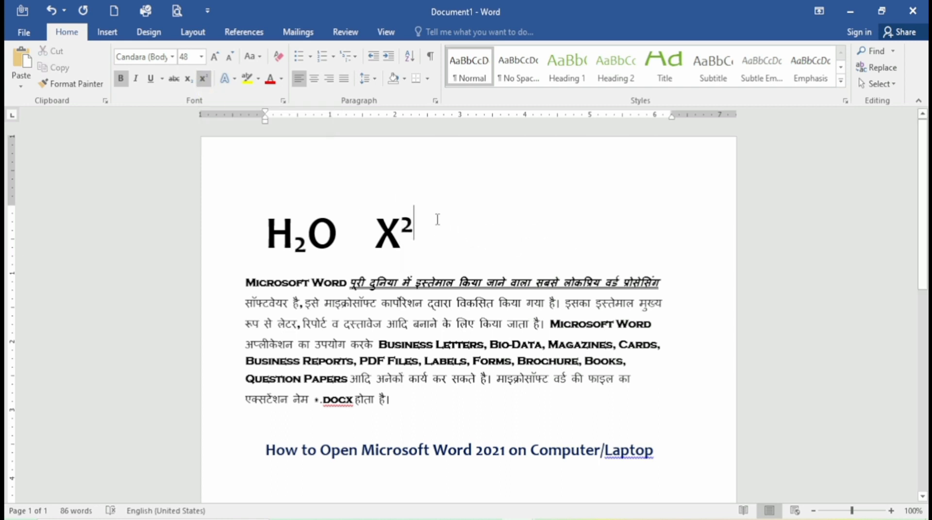
{"action": "left_click", "coordinate": [231, 85]}
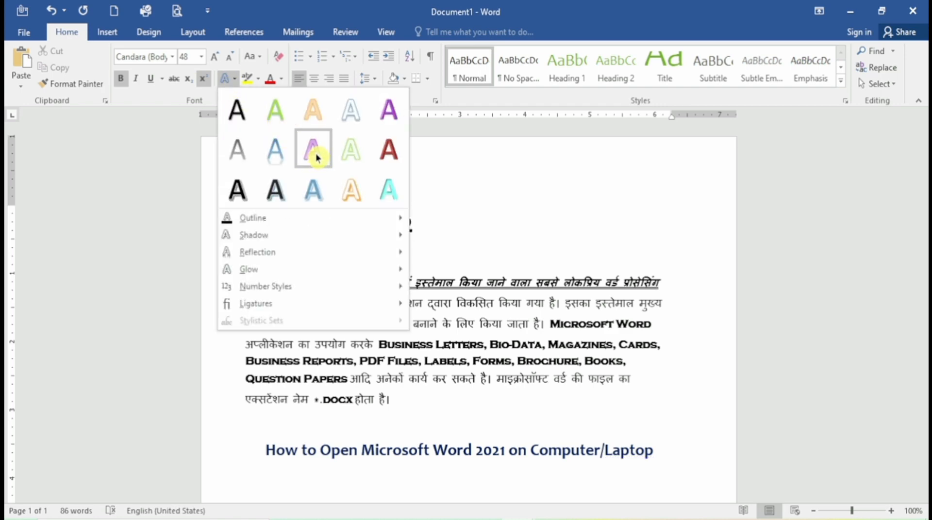
{"action": "left_click", "coordinate": [415, 186]}
{"action": "left_click_drag", "start_coordinate": [262, 228], "coordinate": [347, 233]}
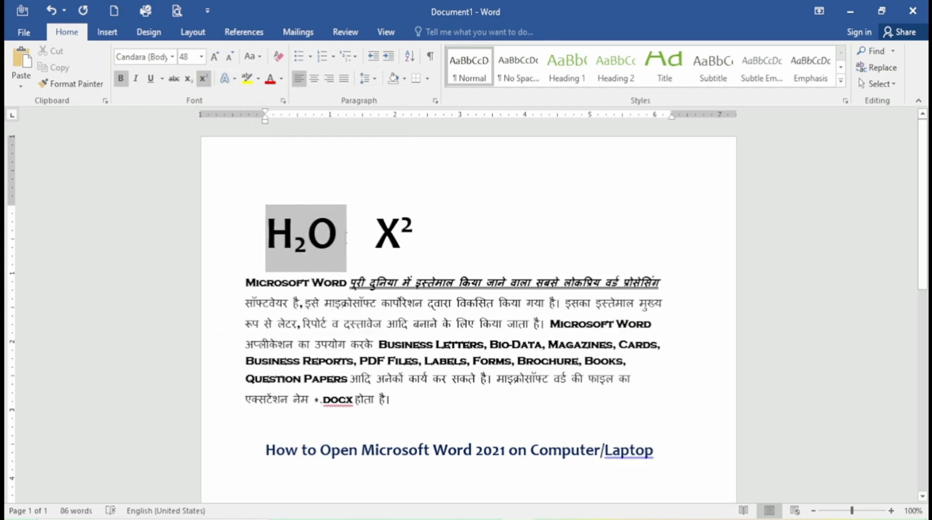
{"action": "left_click", "coordinate": [233, 81]}
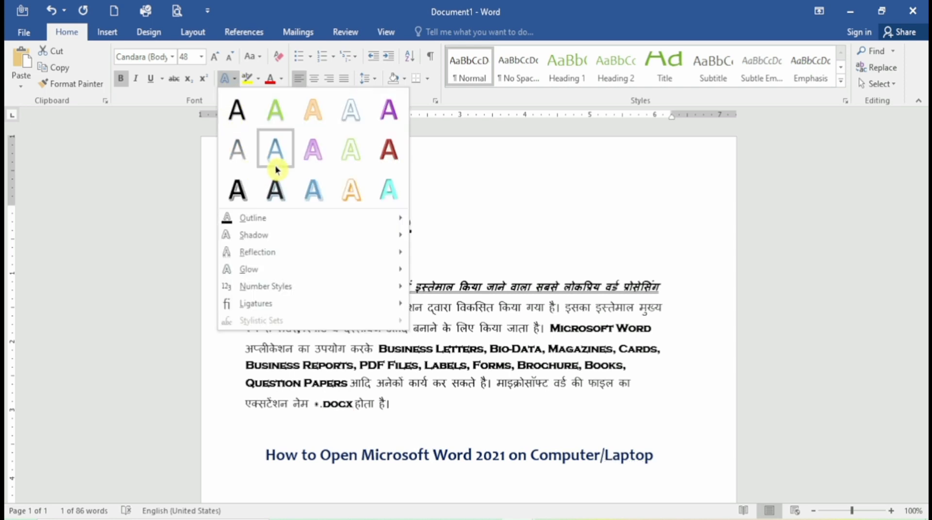
{"action": "left_click", "coordinate": [315, 196]}
{"action": "left_click", "coordinate": [528, 191]}
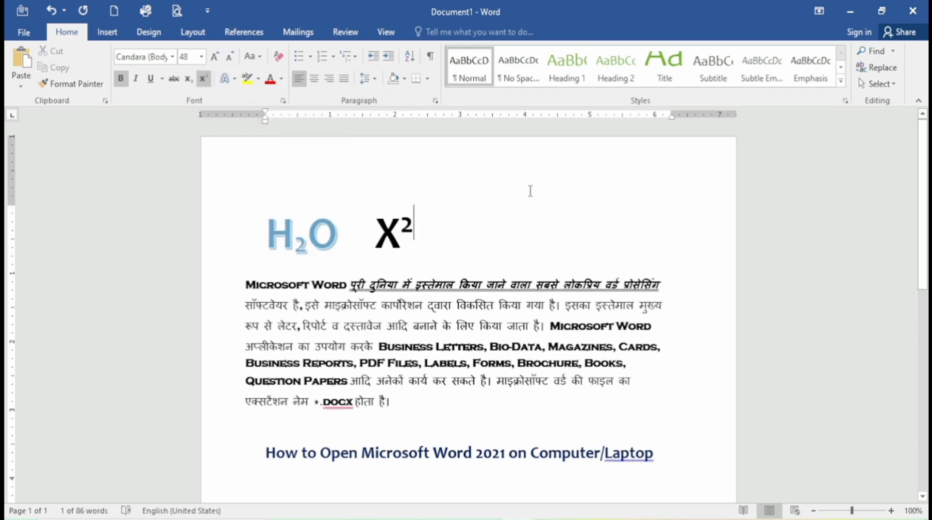
- Highlight both formulas and the Hindi paragraph below them in yellow
{"action": "left_click", "coordinate": [258, 78]}
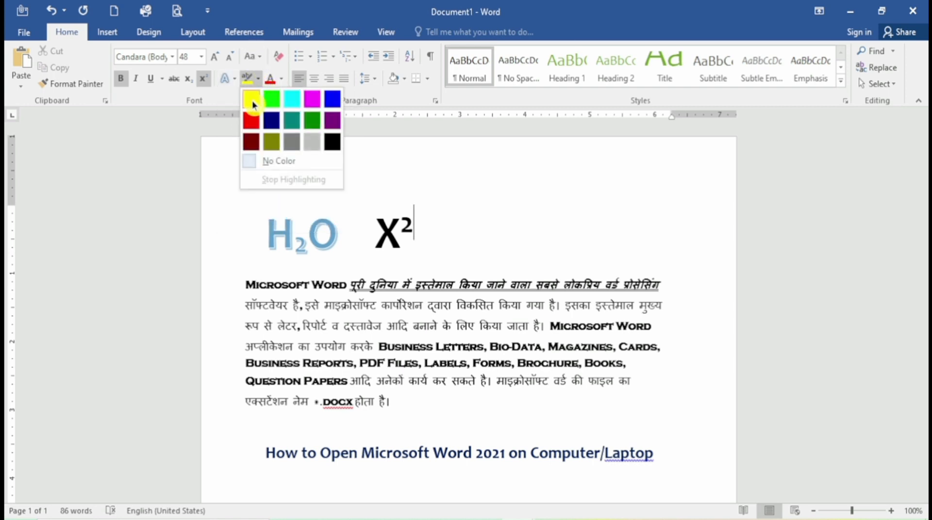
{"action": "left_click", "coordinate": [252, 100]}
{"action": "mouse_move", "coordinate": [241, 214]}
{"action": "left_mouse_down"}
{"action": "mouse_move", "coordinate": [321, 353]}
{"action": "mouse_move", "coordinate": [491, 421]}
{"action": "left_mouse_up"}
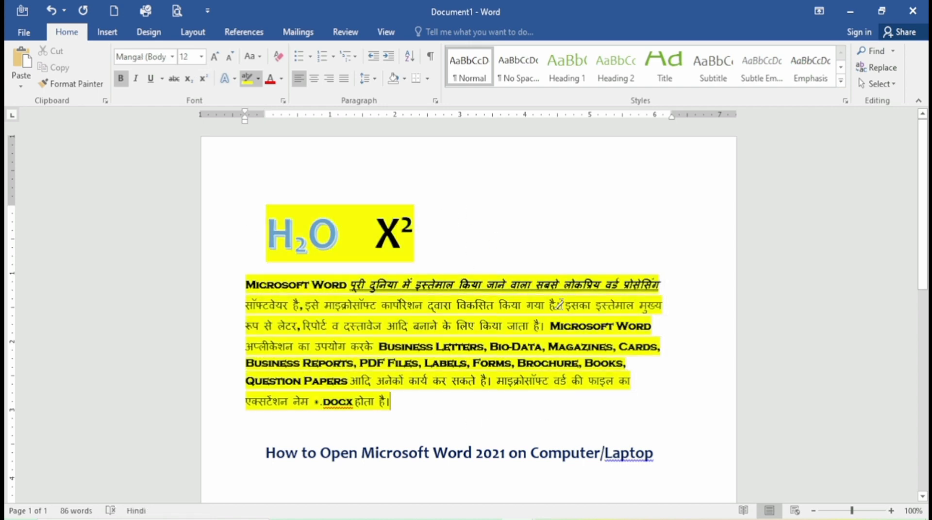
- Change the highlighting of both formulas and the Hindi paragraph to light gray
{"action": "left_click", "coordinate": [258, 81]}
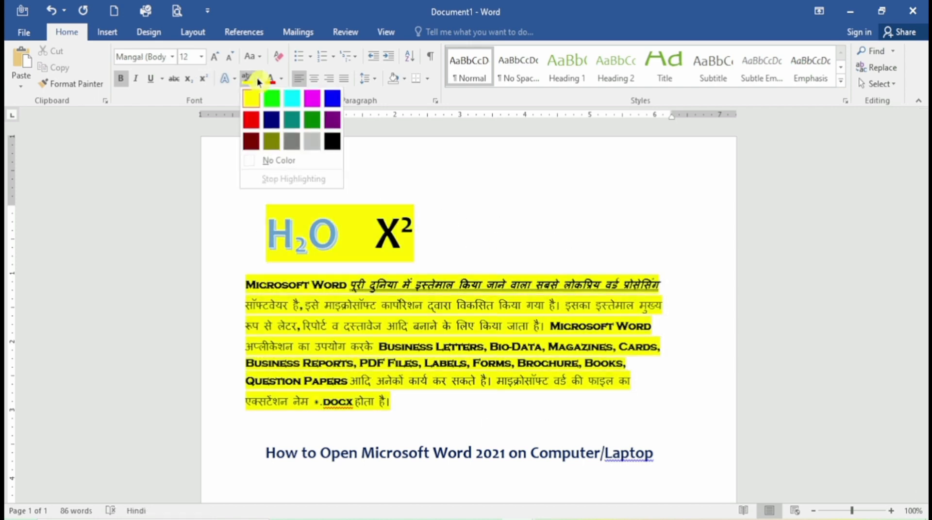
{"action": "left_click", "coordinate": [312, 142]}
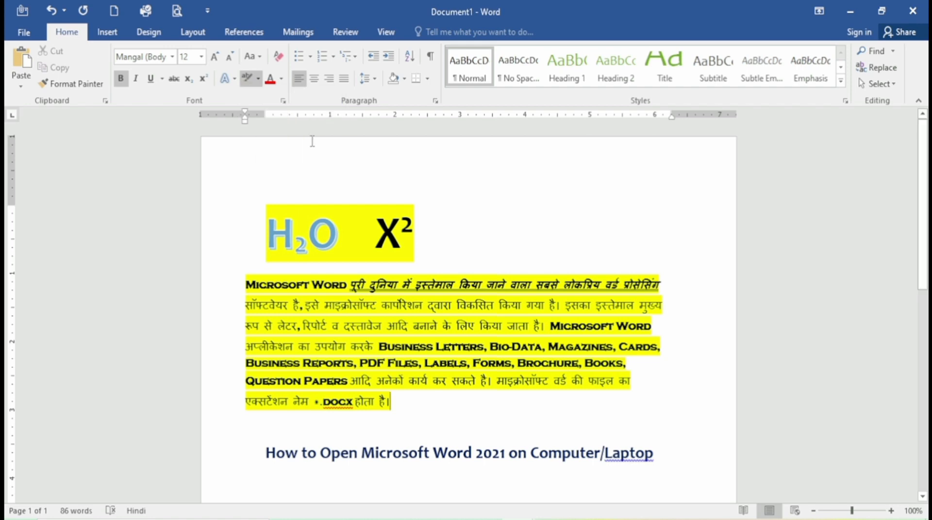
{"action": "mouse_move", "coordinate": [262, 206]}
{"action": "left_mouse_down"}
{"action": "mouse_move", "coordinate": [321, 315]}
{"action": "mouse_move", "coordinate": [506, 402]}
{"action": "mouse_move", "coordinate": [508, 389]}
{"action": "left_mouse_up"}
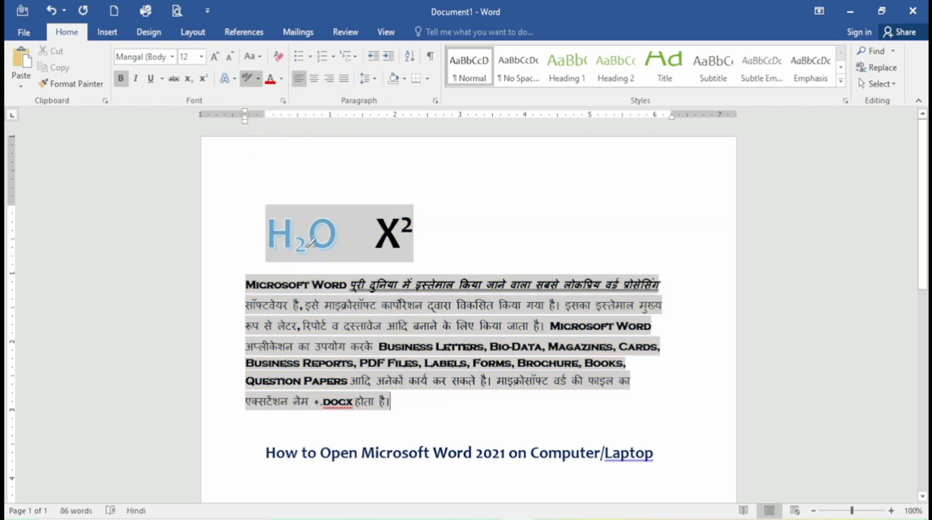
- Switch the highlighting of the formulas and the Hindi paragraph back to yellow
{"action": "left_click", "coordinate": [258, 78]}
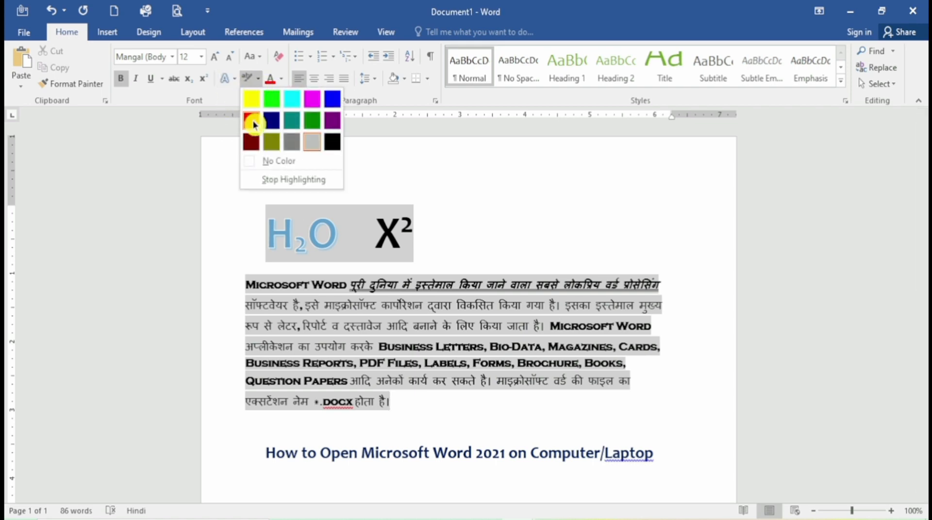
{"action": "left_click", "coordinate": [251, 98]}
{"action": "mouse_move", "coordinate": [259, 203]}
{"action": "left_mouse_down"}
{"action": "mouse_move", "coordinate": [416, 402]}
{"action": "mouse_move", "coordinate": [552, 424]}
{"action": "left_mouse_up"}
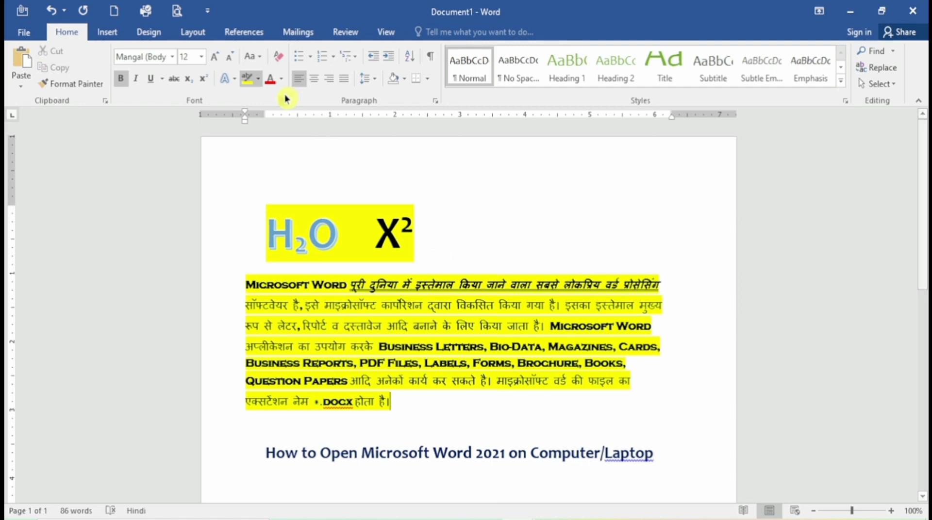
- Color the heading "How to Open Microsoft Word 2021 on Computer/Laptop" in standard red
{"action": "left_click", "coordinate": [281, 79]}
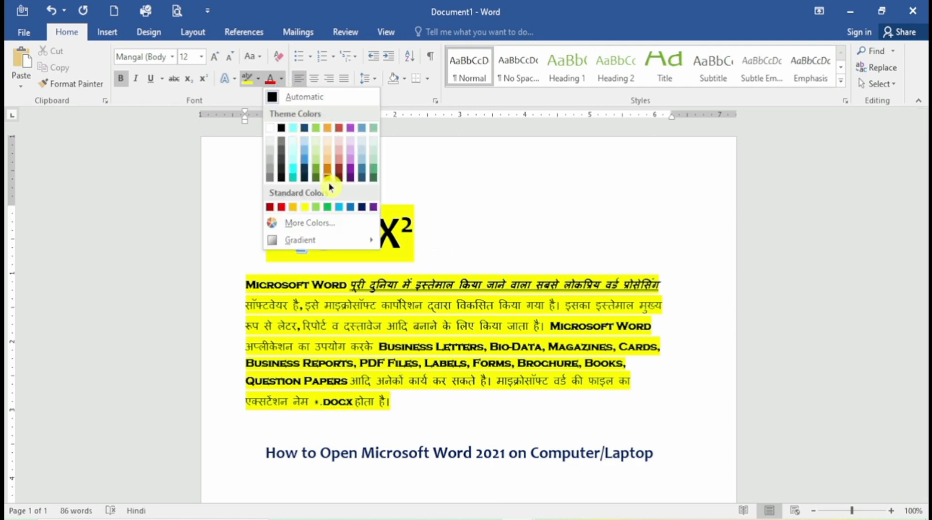
{"action": "left_click", "coordinate": [461, 223]}
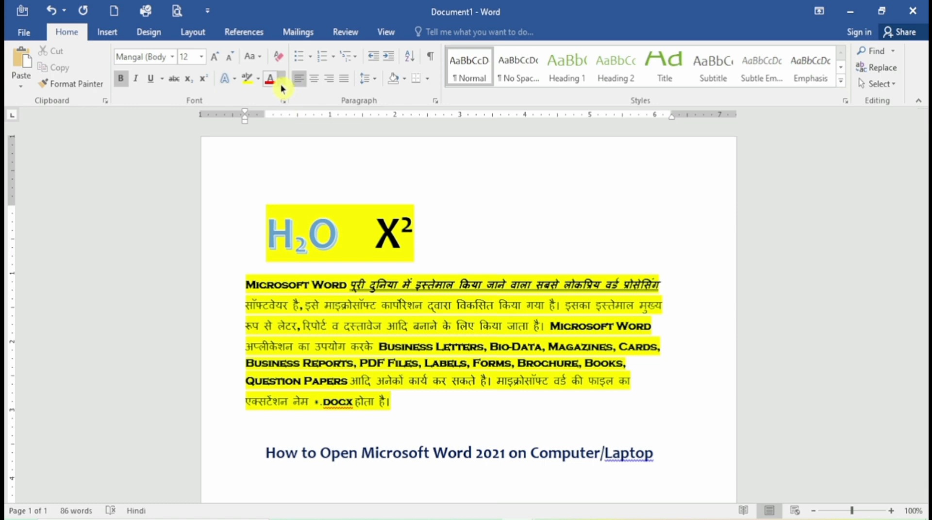
{"action": "triple_click", "coordinate": [305, 465]}
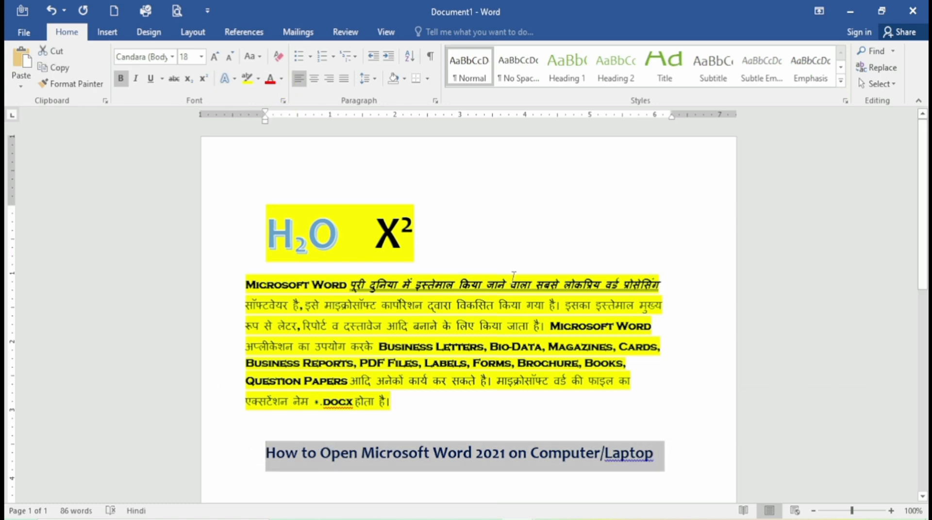
{"action": "left_click", "coordinate": [282, 82]}
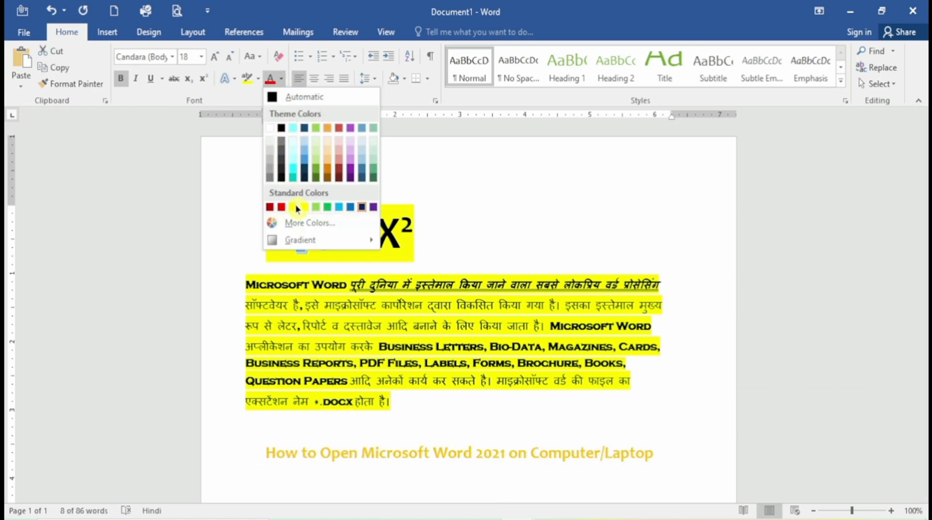
{"action": "left_click", "coordinate": [282, 207]}
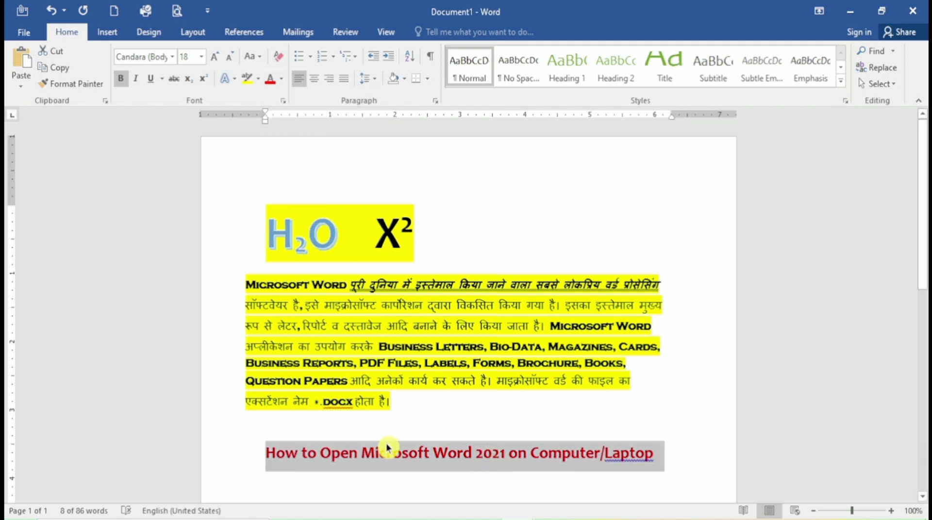
{"action": "left_click", "coordinate": [550, 246]}
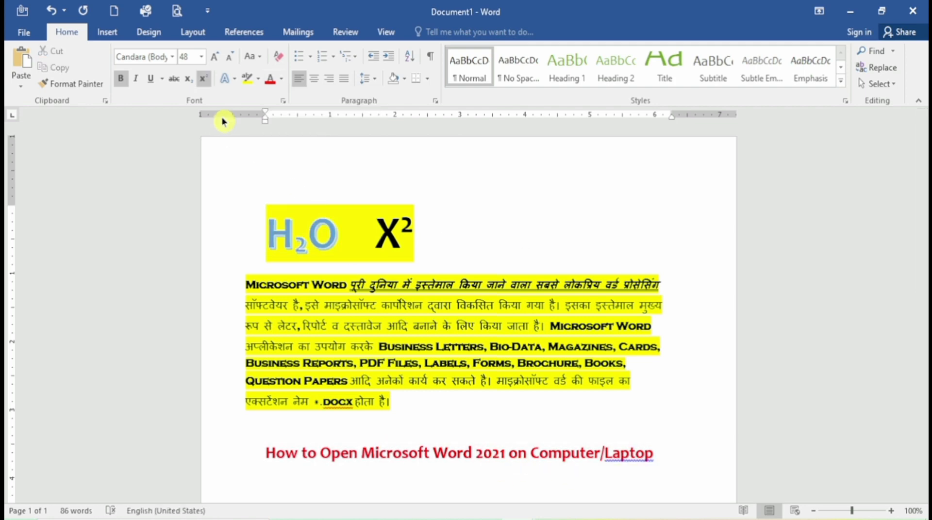
- Set the font at the insertion point after X² to Copperplate Gothic and its size to 90 pt
{"action": "left_click", "coordinate": [171, 57]}
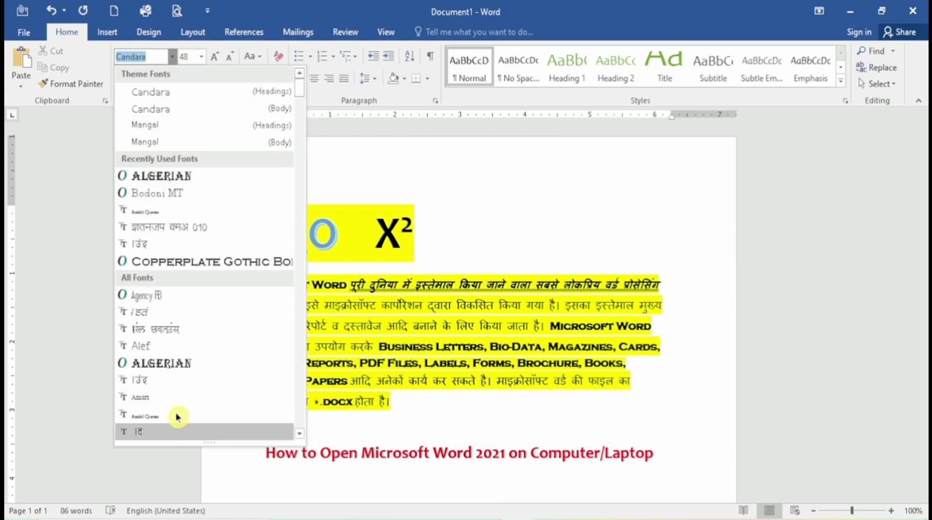
{"action": "left_click", "coordinate": [165, 264]}
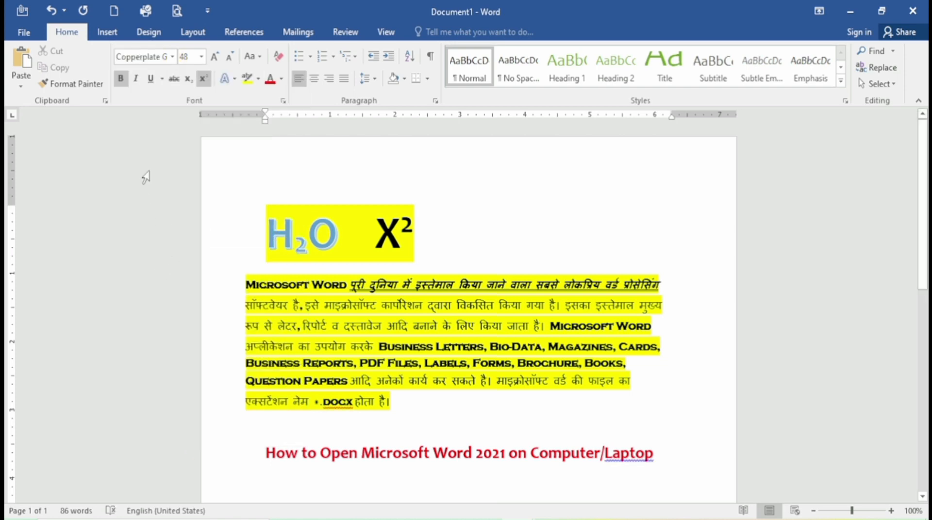
{"action": "left_click", "coordinate": [201, 57]}
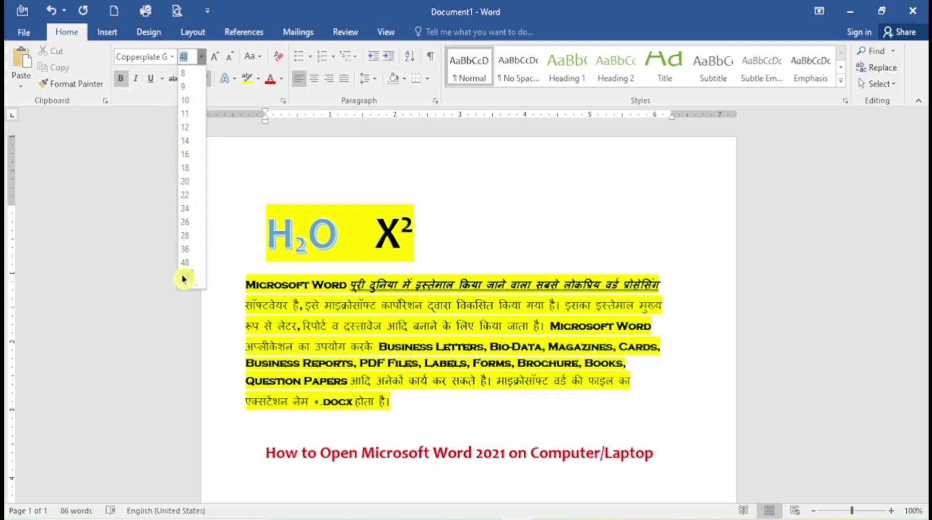
{"action": "left_click", "coordinate": [218, 58]}
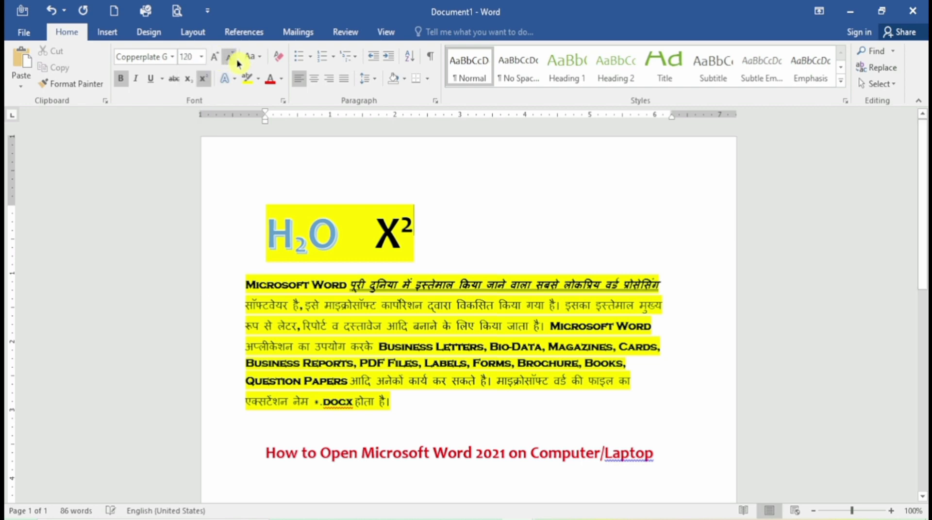
{"action": "left_click", "coordinate": [230, 57]}
{"action": "left_click", "coordinate": [230, 57]}
{"action": "left_click", "coordinate": [230, 57]}
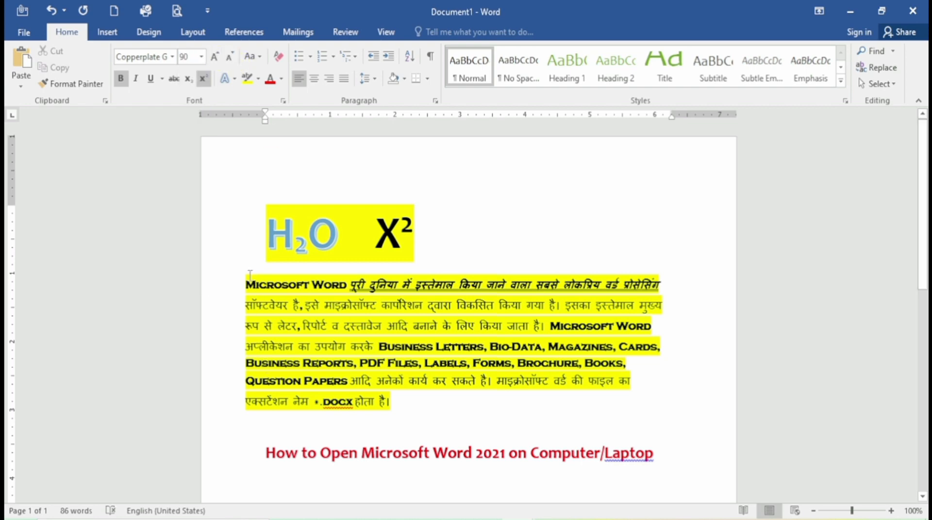
- Enlarge all text of the highlighted Hindi paragraph by several font-size increments
{"action": "left_click_drag", "start_coordinate": [250, 274], "coordinate": [269, 430]}
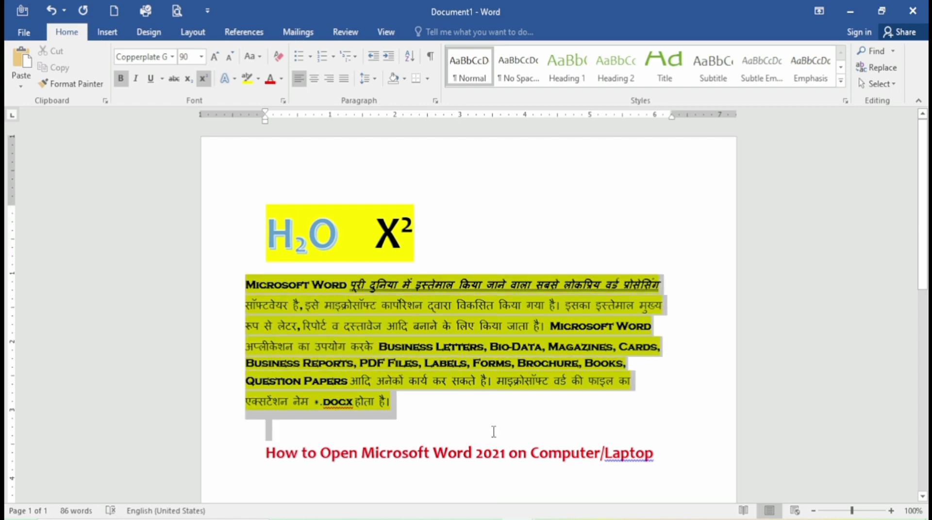
{"action": "left_click", "coordinate": [216, 59]}
{"action": "left_click", "coordinate": [216, 58]}
{"action": "left_click", "coordinate": [216, 58]}
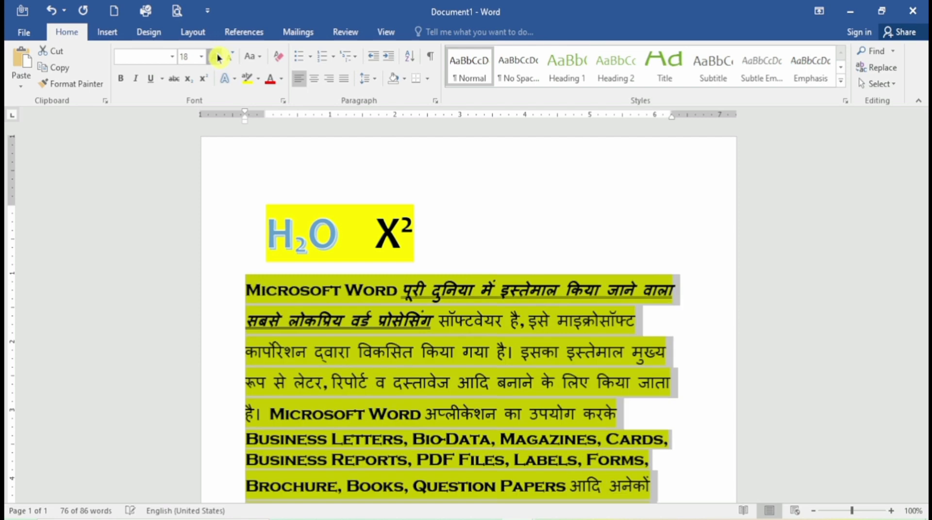
{"action": "left_click", "coordinate": [215, 58]}
- Shrink the text of the highlighted Hindi paragraph stepwise to 11 pt
{"action": "left_click", "coordinate": [236, 60]}
{"action": "left_click", "coordinate": [237, 60]}
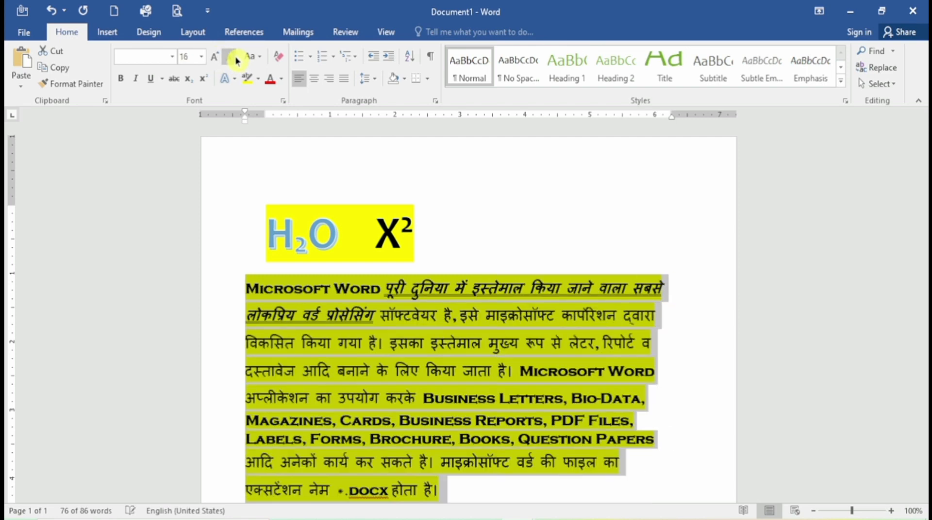
{"action": "left_click", "coordinate": [237, 60]}
{"action": "left_click", "coordinate": [236, 60]}
{"action": "left_click", "coordinate": [236, 60]}
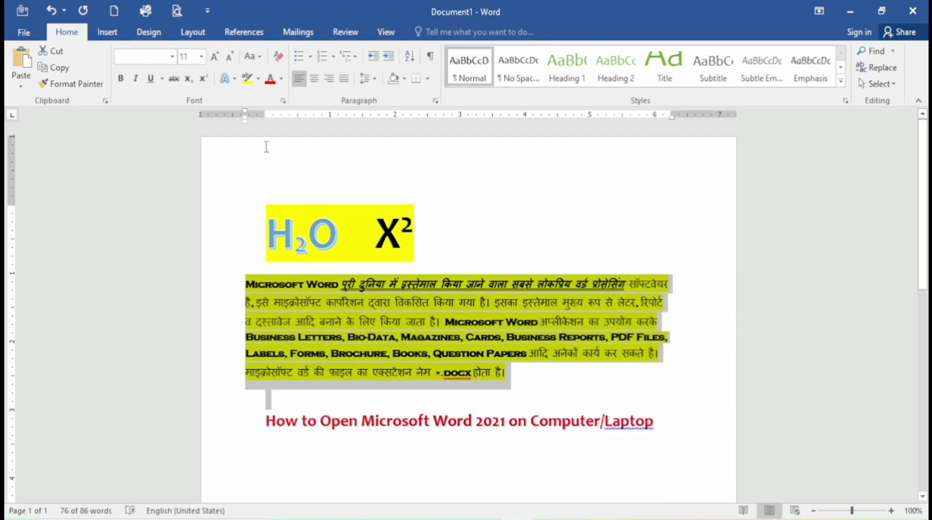
- Generate random English sample text below the red heading with =RAND(12)
{"action": "left_click", "coordinate": [260, 62]}
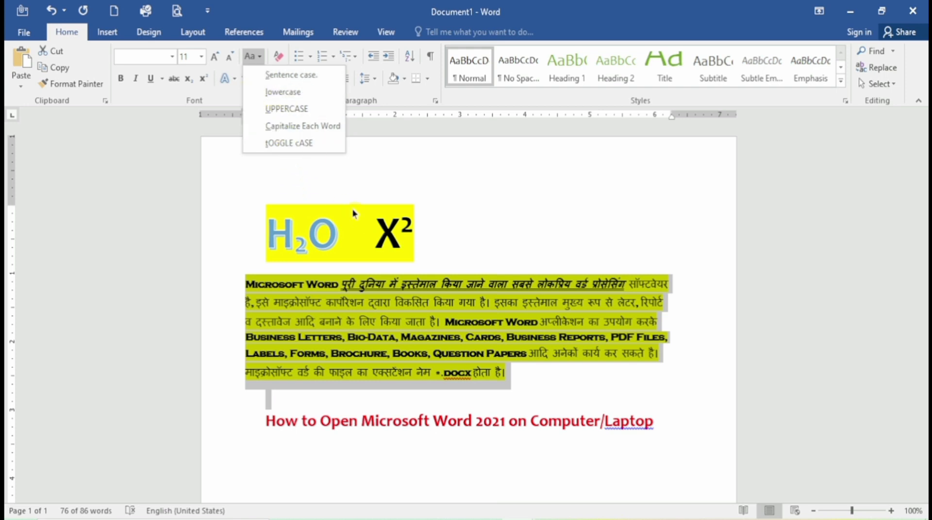
{"action": "scroll", "coordinate": [424, 269], "scroll_direction": "down", "scroll_amount": 5}
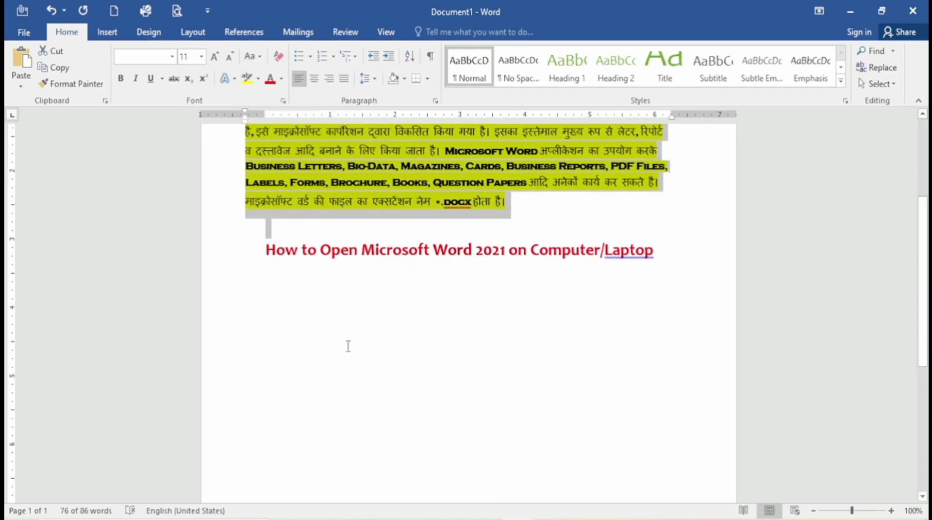
{"action": "left_click", "coordinate": [359, 318]}
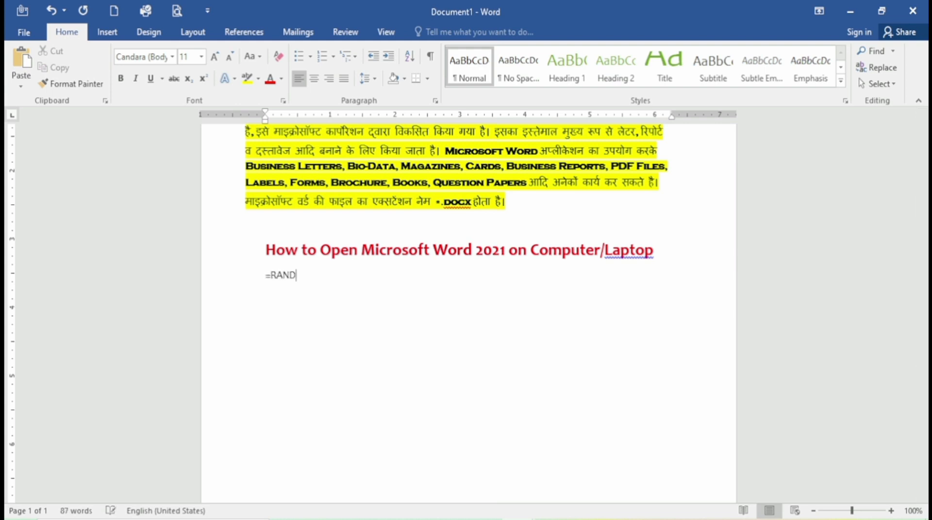
{"action": "type", "text": "=RAND(12)"}
{"action": "key", "text": "Return"}
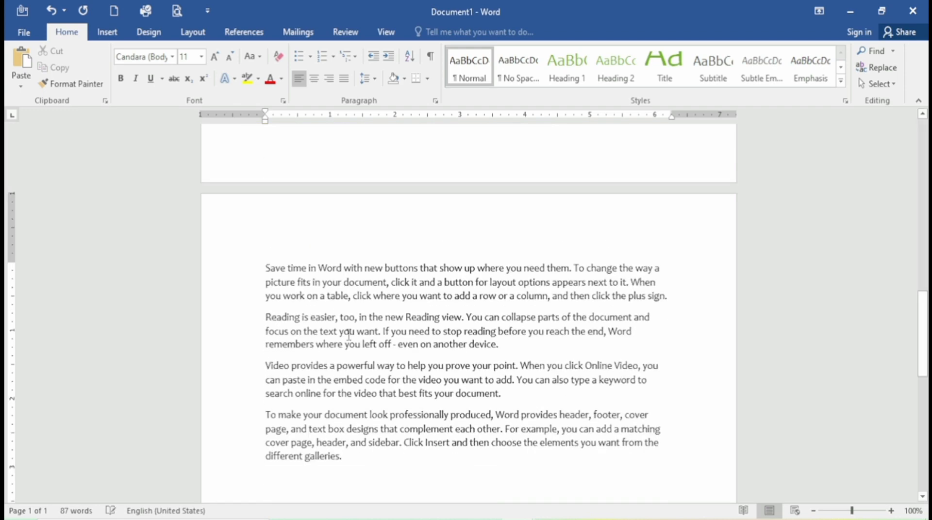
- Enlarge the first several sample paragraphs below the red heading to 18 pt
{"action": "scroll", "coordinate": [341, 319], "scroll_direction": "up", "scroll_amount": 12}
{"action": "scroll", "coordinate": [336, 311], "scroll_direction": "down", "scroll_amount": 3}
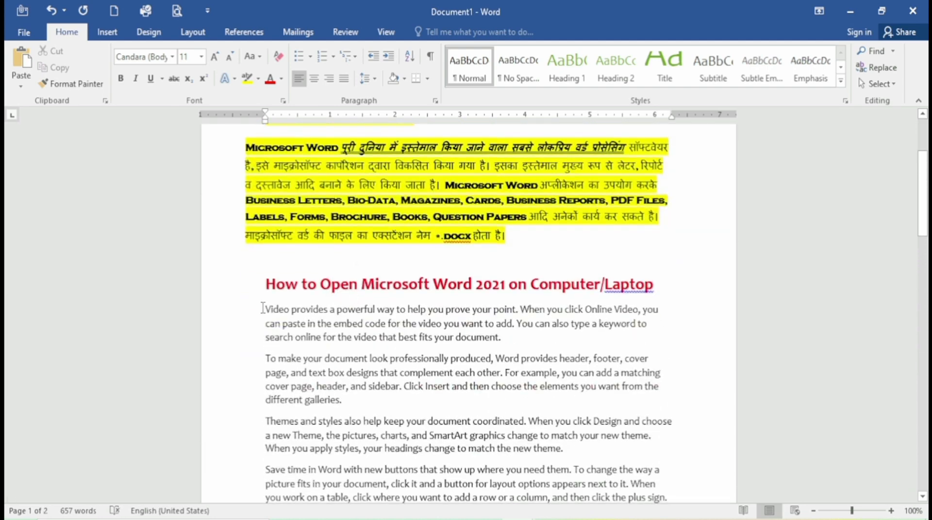
{"action": "left_click_drag", "start_coordinate": [265, 309], "coordinate": [563, 404]}
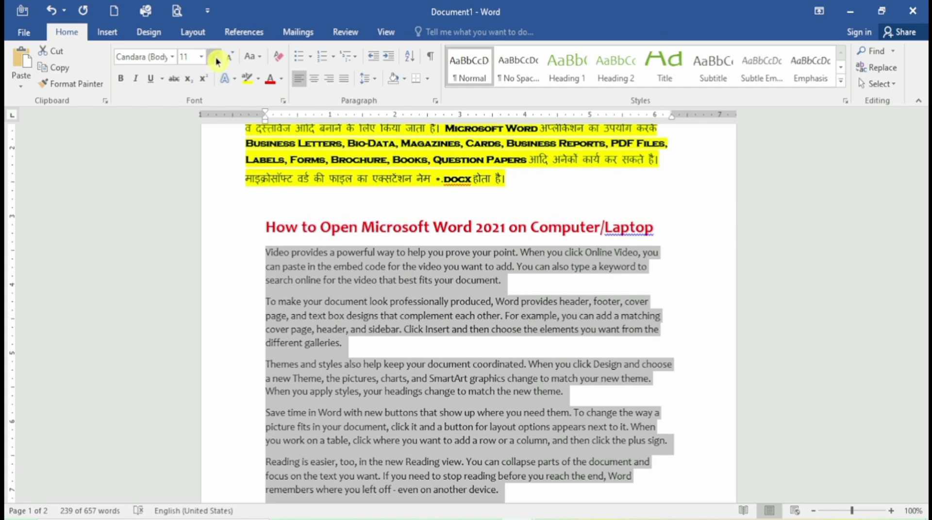
{"action": "left_click", "coordinate": [215, 57]}
{"action": "left_click", "coordinate": [216, 57]}
{"action": "left_click", "coordinate": [216, 57]}
{"action": "left_click", "coordinate": [216, 57]}
{"action": "left_click", "coordinate": [503, 422]}
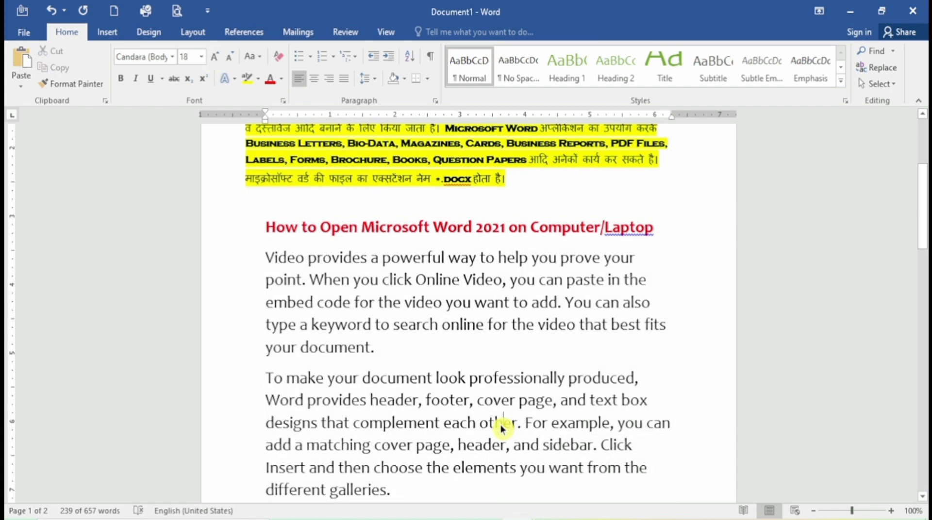
- Try to apply Sentence case to "search online for the video that best fits" in the first sample paragraph below the red heading
{"action": "left_click", "coordinate": [253, 56]}
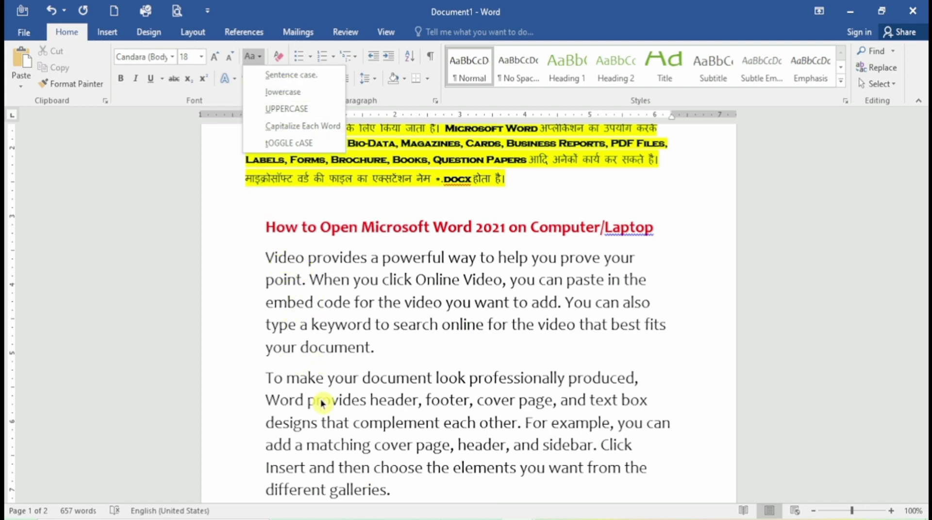
{"action": "left_click", "coordinate": [396, 329]}
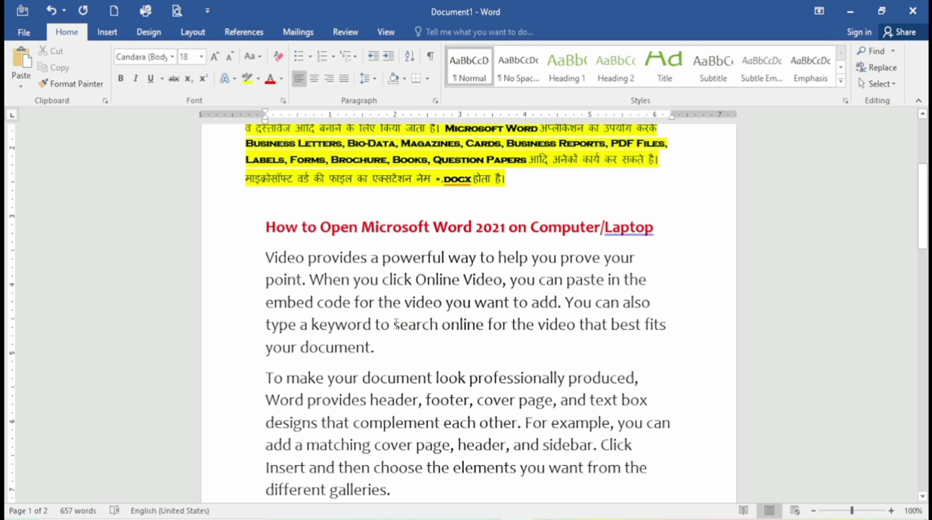
{"action": "left_click_drag", "start_coordinate": [395, 324], "coordinate": [667, 326]}
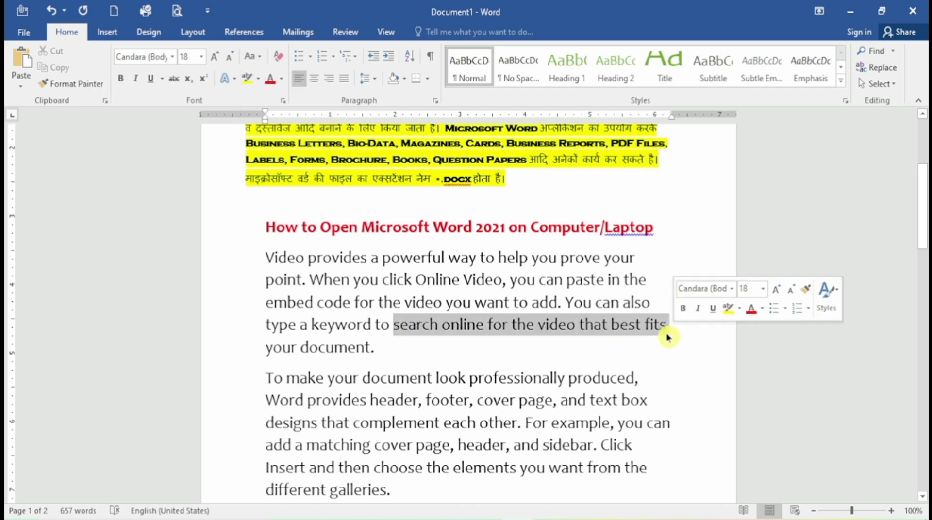
{"action": "left_click", "coordinate": [253, 57]}
{"action": "left_click", "coordinate": [266, 74]}
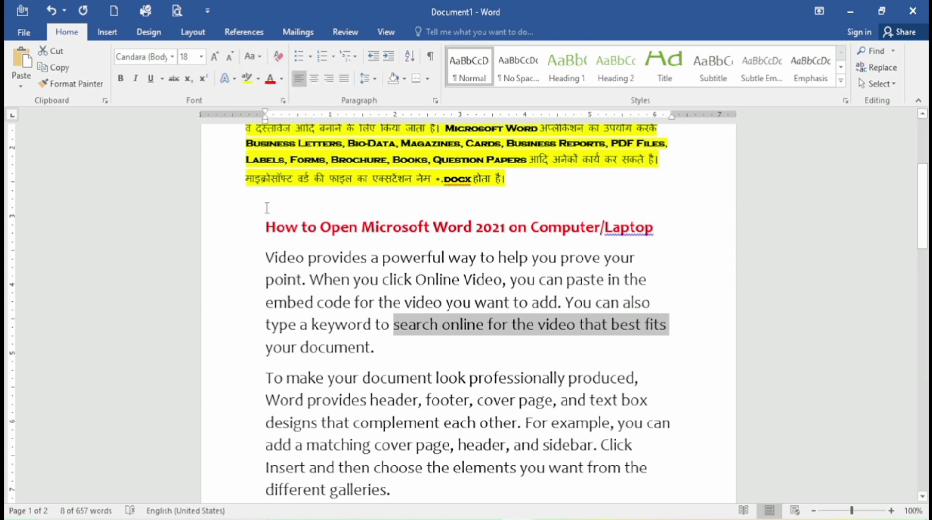
- Change the whole first sample paragraph below the red heading to lowercase, followed by UPPERCASE
{"action": "left_click", "coordinate": [252, 56]}
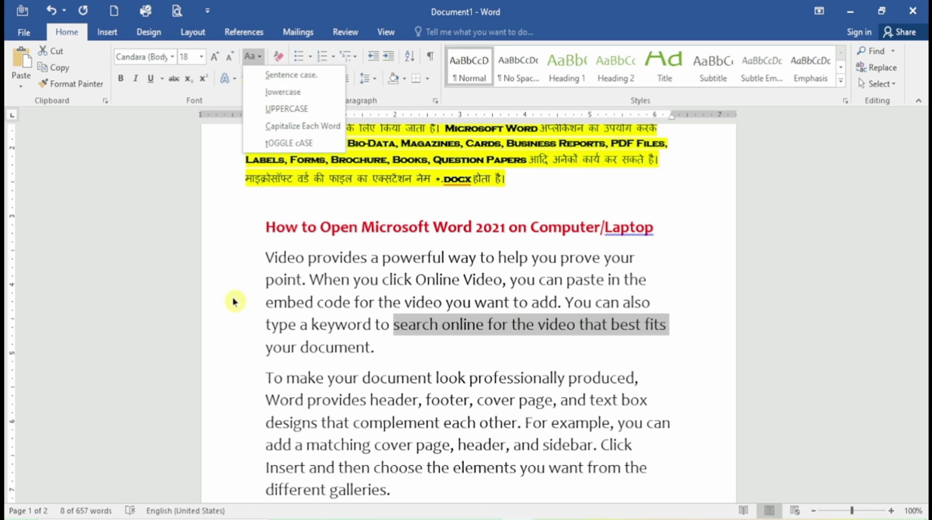
{"action": "left_click", "coordinate": [260, 252]}
{"action": "left_click_drag", "start_coordinate": [262, 252], "coordinate": [461, 365]}
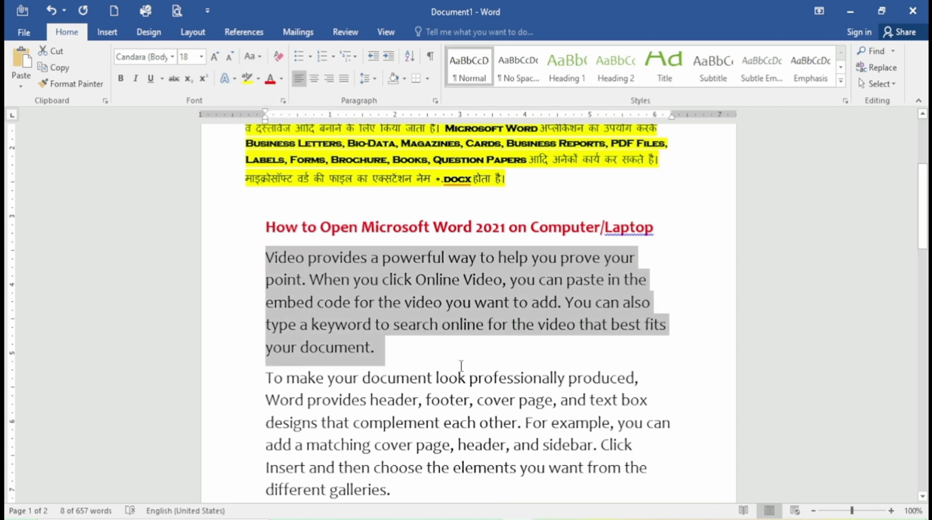
{"action": "left_click", "coordinate": [252, 57]}
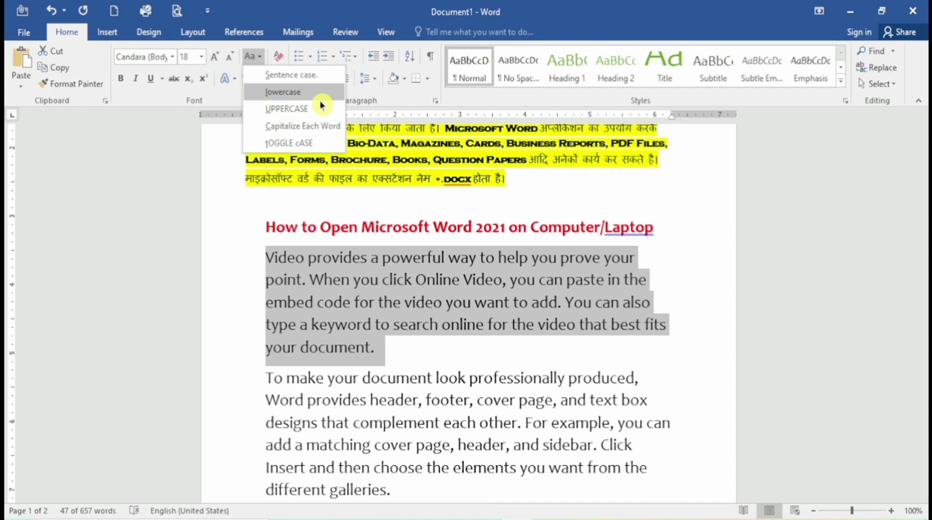
{"action": "left_click", "coordinate": [297, 94]}
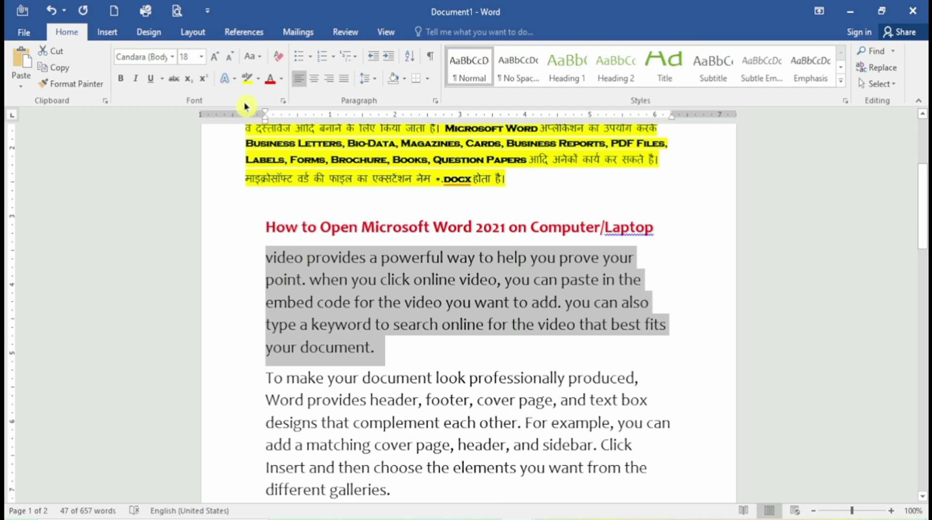
{"action": "left_click", "coordinate": [251, 57]}
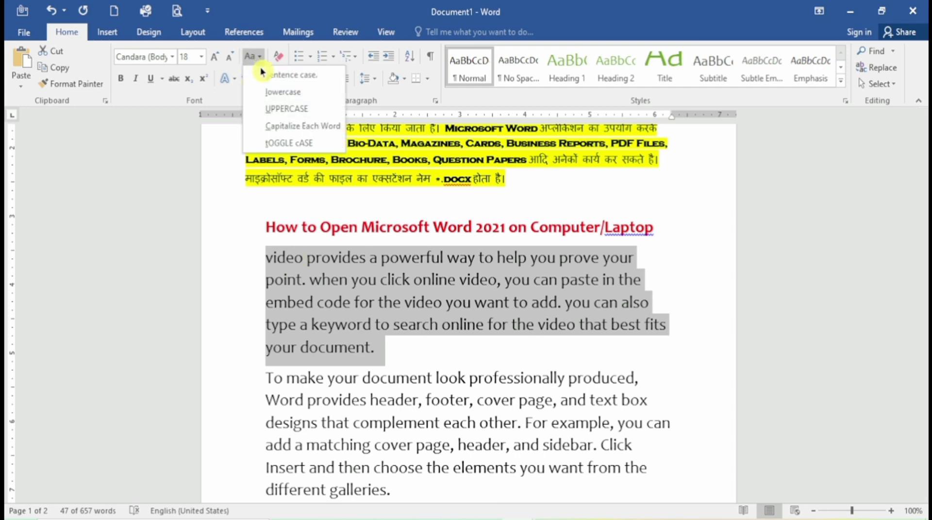
{"action": "left_click", "coordinate": [286, 109]}
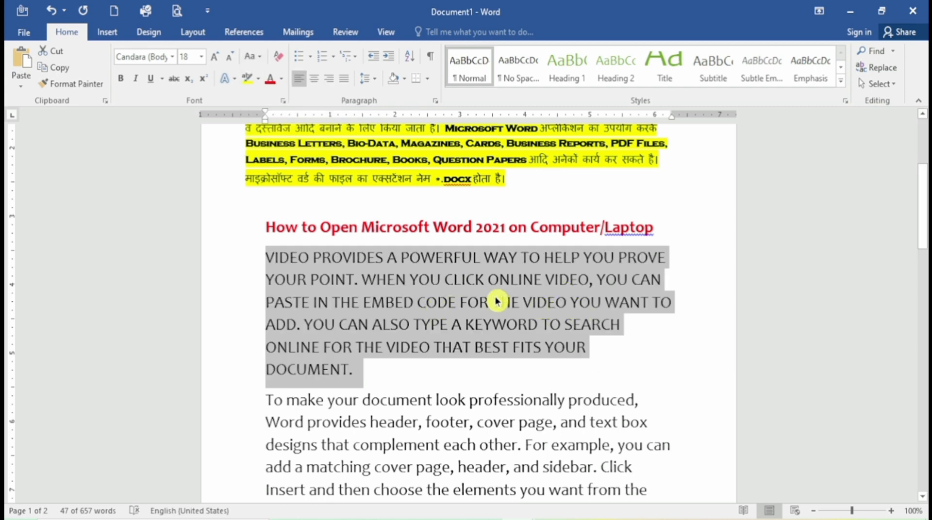
- Apply Capitalize Each Word to the first sample paragraph, followed by tOGGLE cASE
{"action": "left_click", "coordinate": [250, 57]}
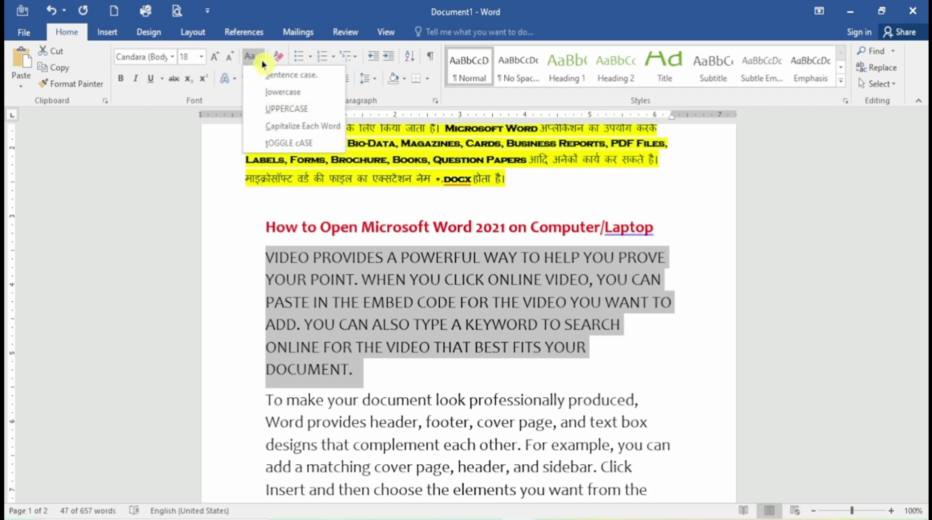
{"action": "left_click", "coordinate": [311, 127]}
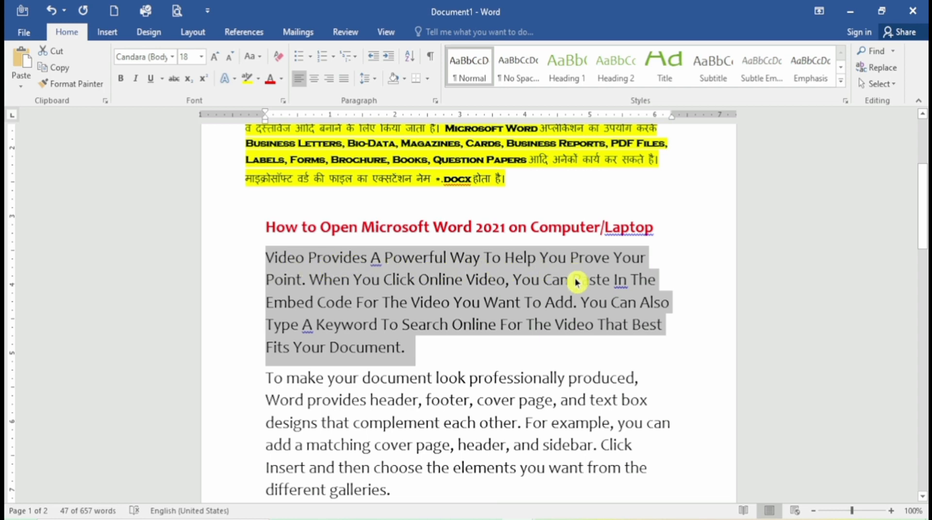
{"action": "left_click", "coordinate": [261, 62]}
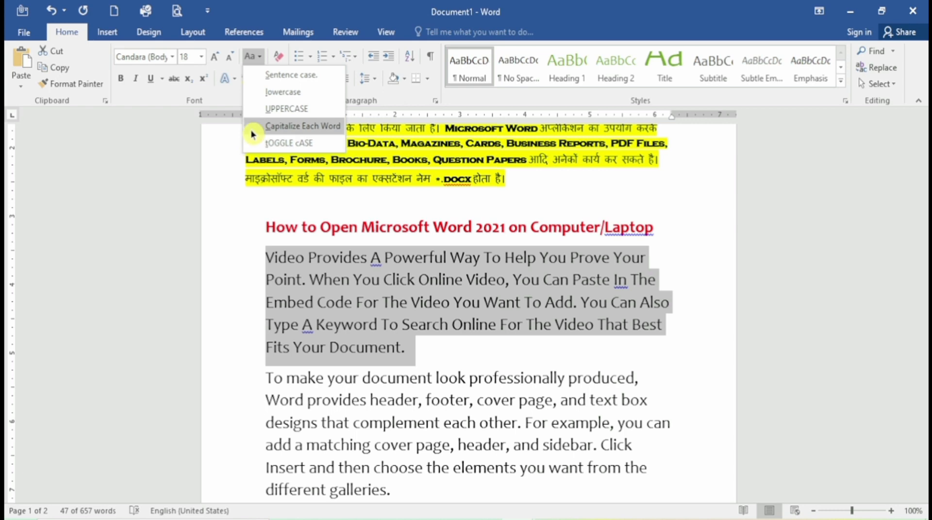
{"action": "left_click", "coordinate": [281, 144]}
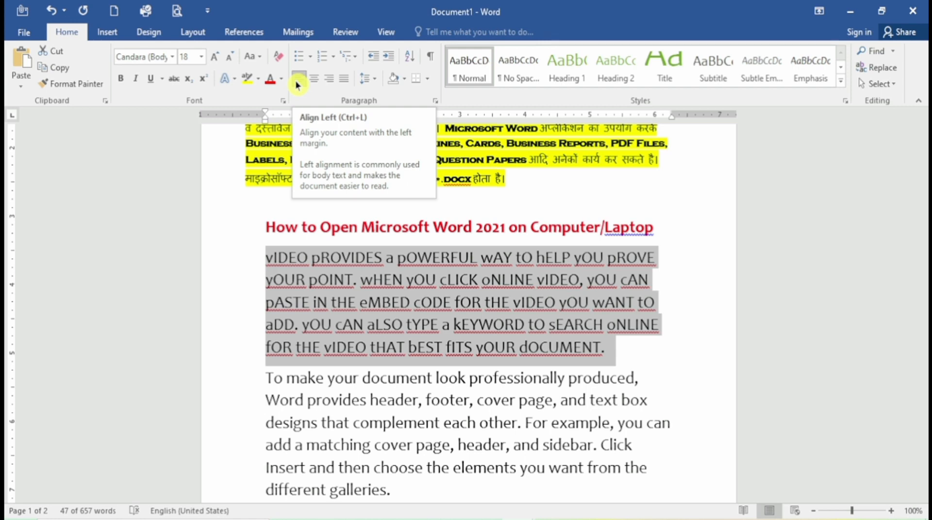
- Cycle the first sample paragraph through left, justified, centered and right alignment, ending with justified
{"action": "left_click", "coordinate": [297, 78]}
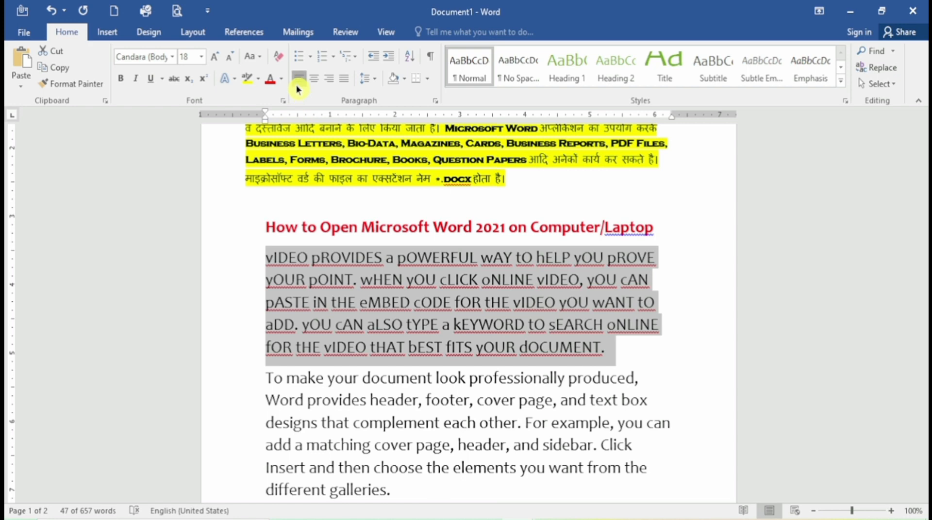
{"action": "key", "text": "ctrl+j"}
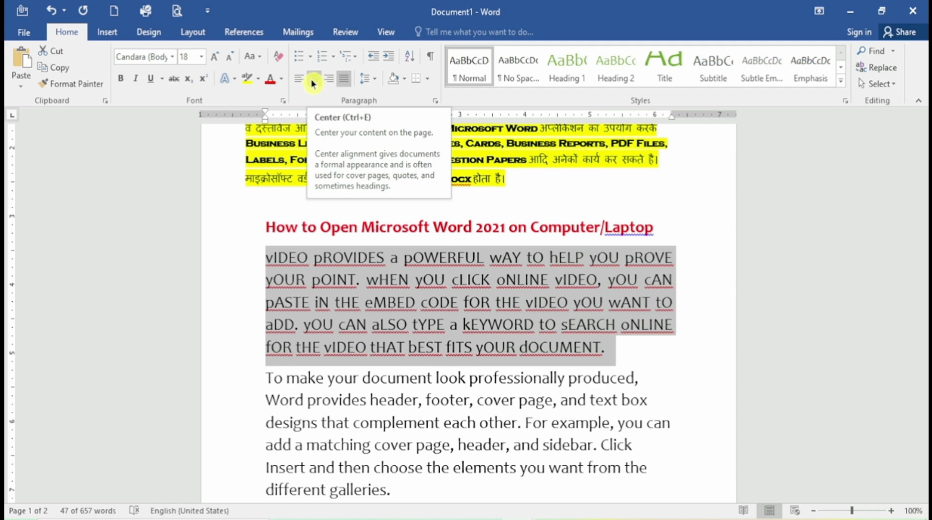
{"action": "left_click", "coordinate": [313, 82]}
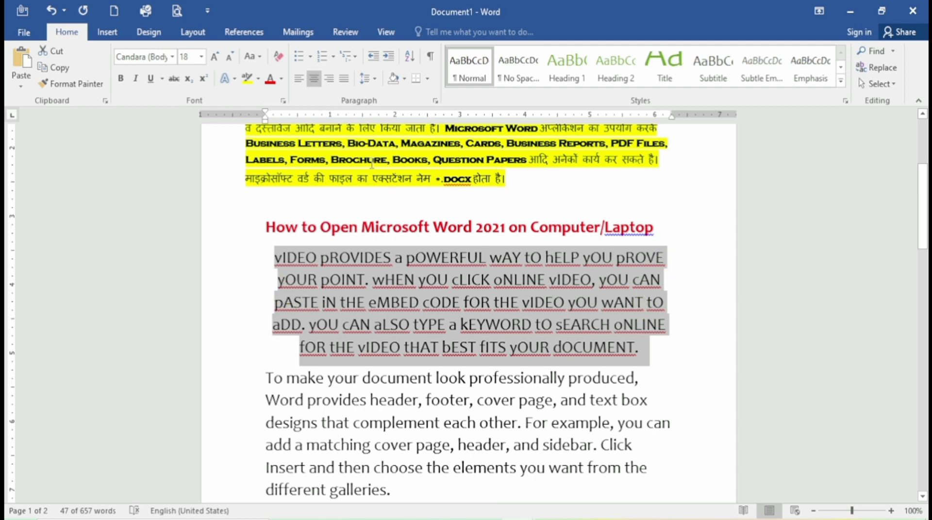
{"action": "left_click", "coordinate": [329, 86]}
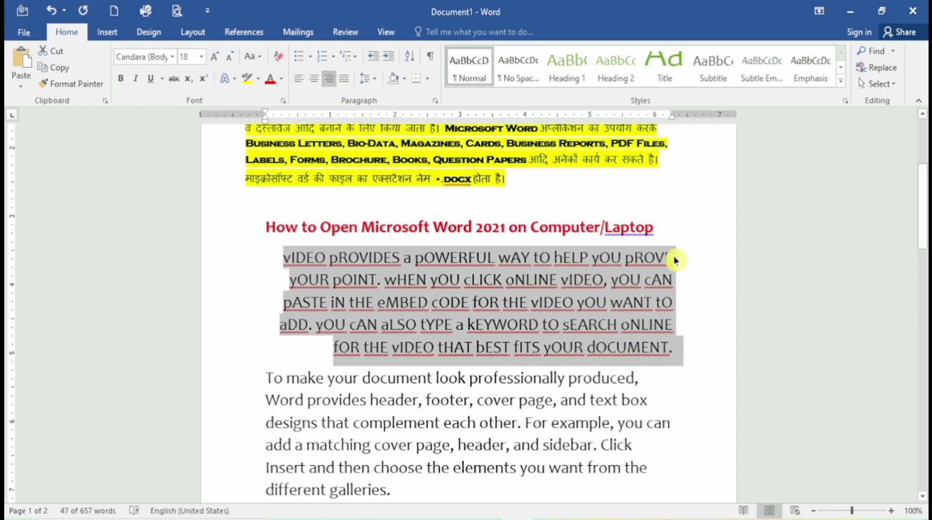
{"action": "left_click", "coordinate": [345, 82]}
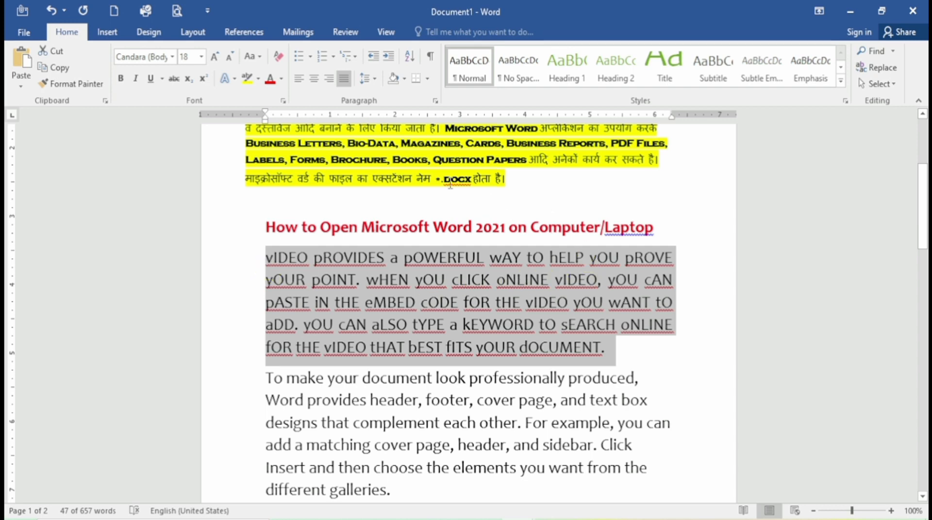
- Set the first sample paragraph's line spacing to 1.0 and remove the space after it
{"action": "left_click", "coordinate": [375, 79]}
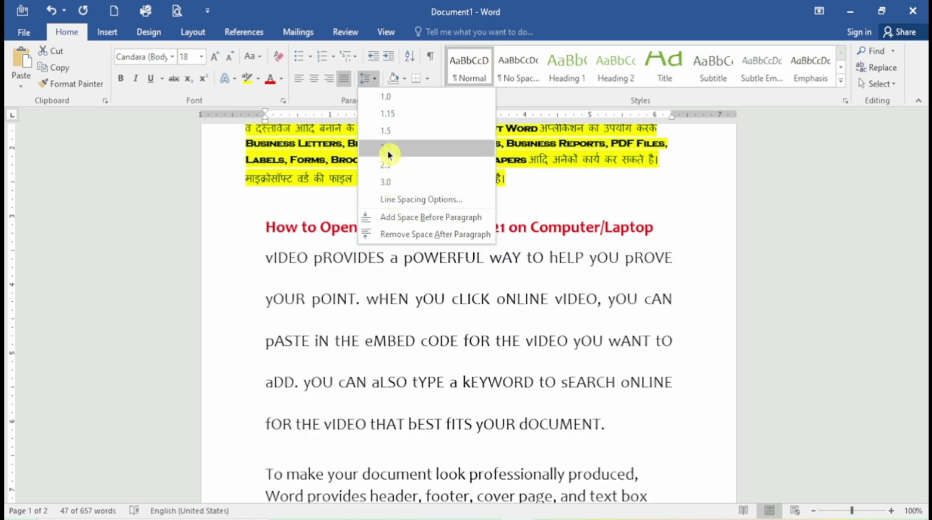
{"action": "left_click", "coordinate": [392, 103]}
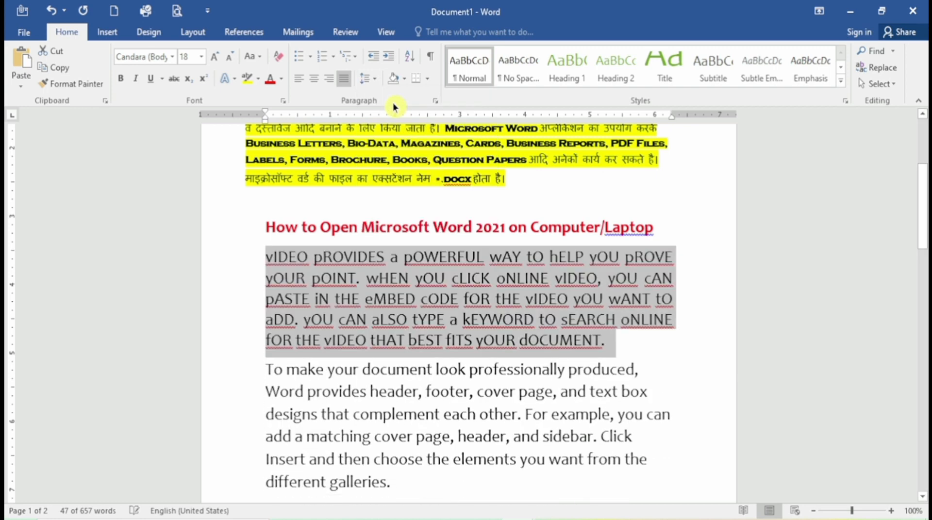
{"action": "left_click", "coordinate": [372, 79]}
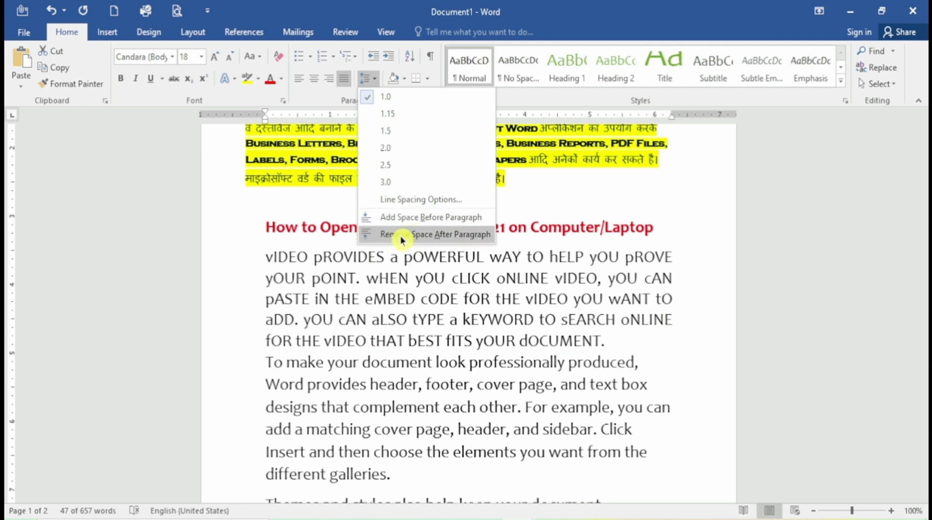
{"action": "left_click", "coordinate": [401, 235]}
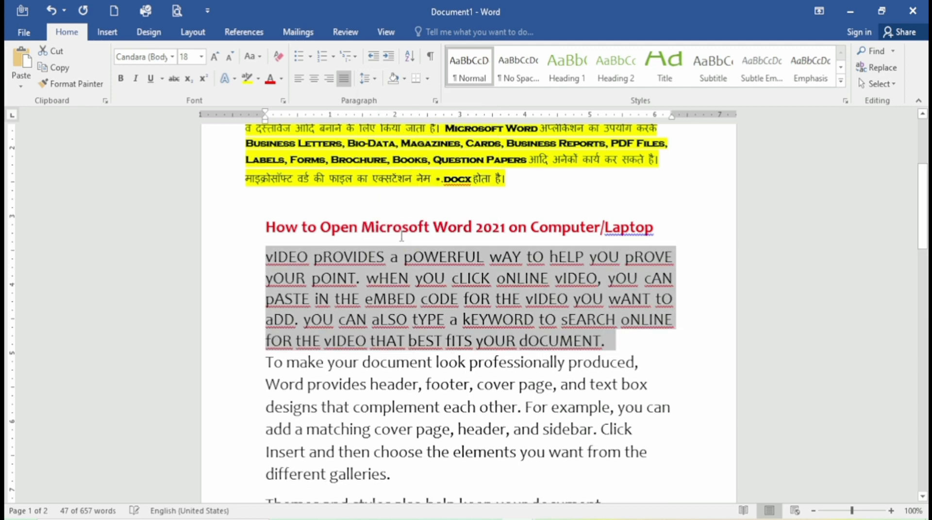
- Shade the first sample paragraph yellow and give it All Borders with the left border taken off
{"action": "left_click", "coordinate": [403, 80]}
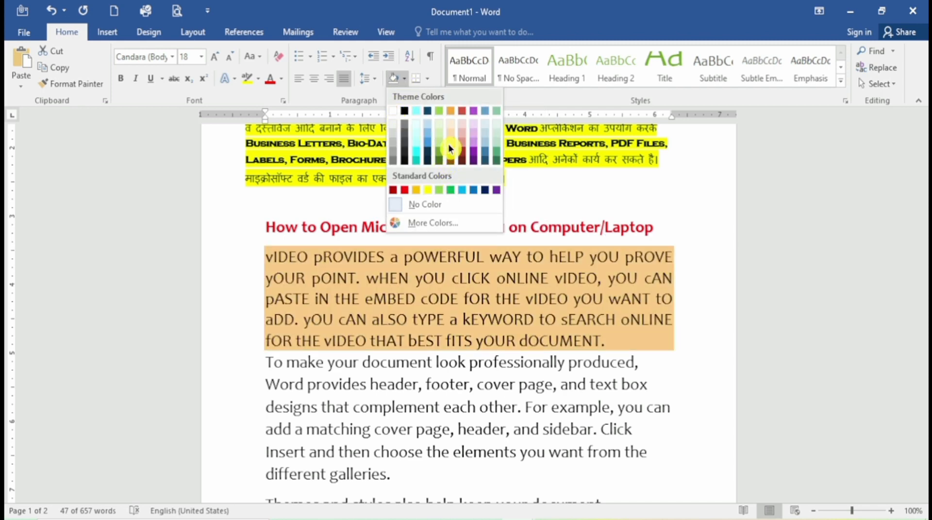
{"action": "left_click", "coordinate": [424, 191]}
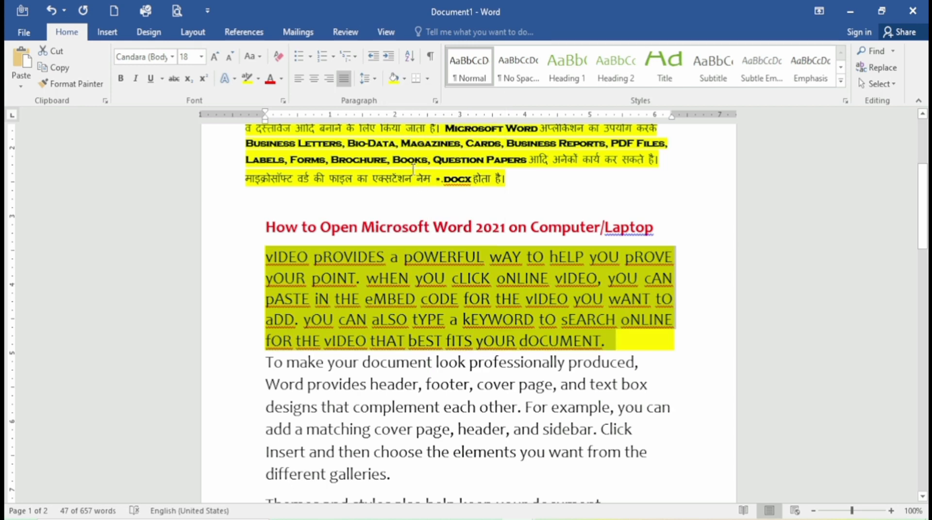
{"action": "left_click", "coordinate": [429, 83]}
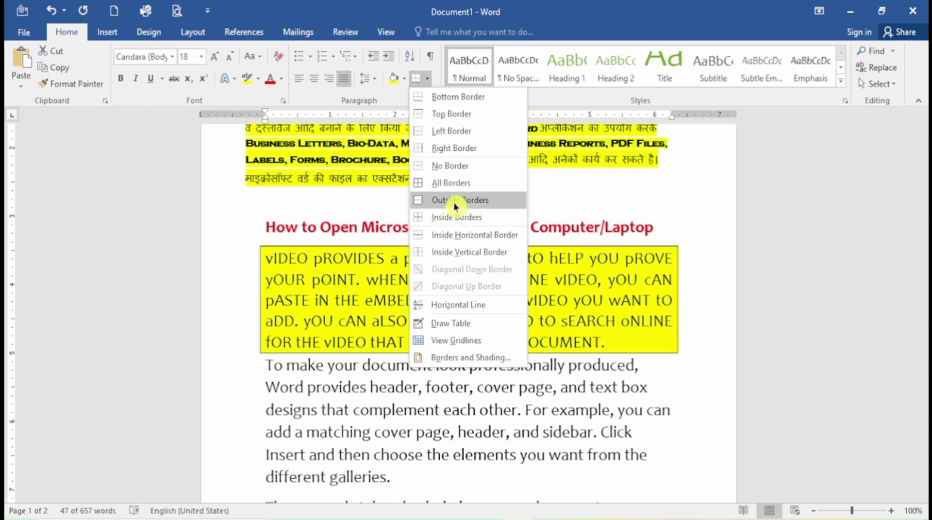
{"action": "left_click", "coordinate": [450, 188]}
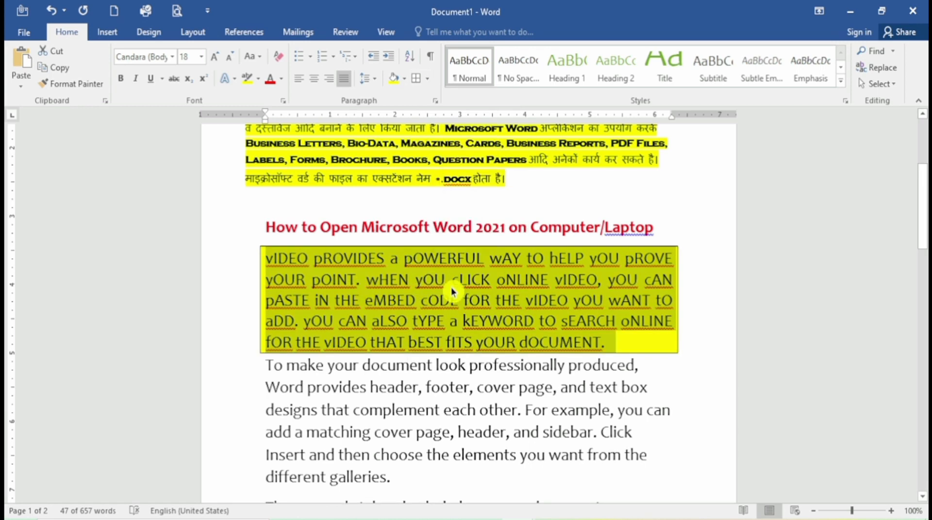
{"action": "left_click", "coordinate": [426, 79]}
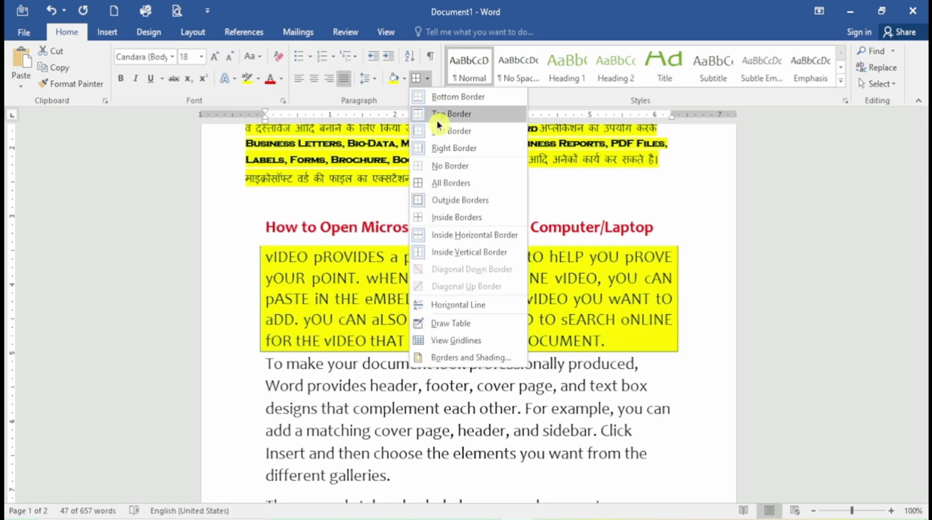
{"action": "left_click", "coordinate": [441, 130]}
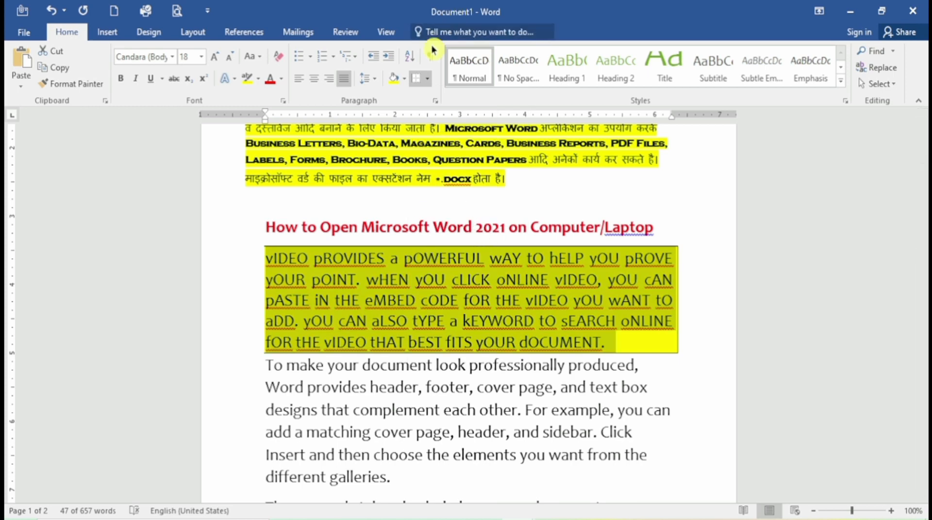
- Format the second sample paragraph, starting "To make your document", with the four-diamond bullet
{"action": "left_click", "coordinate": [312, 58]}
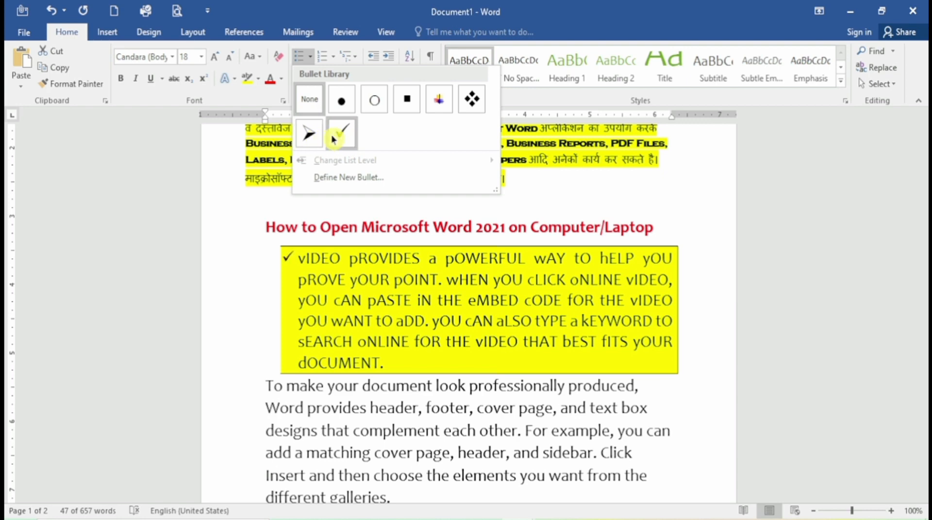
{"action": "left_click", "coordinate": [671, 323]}
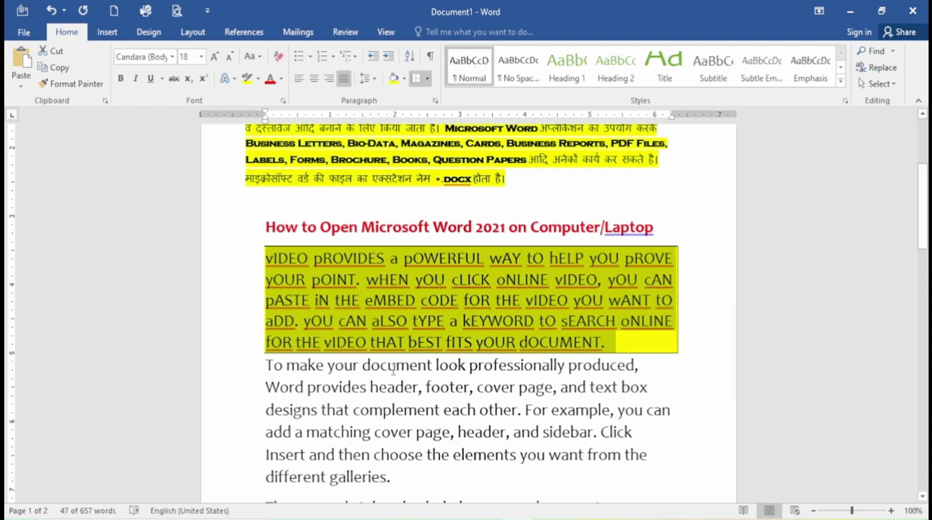
{"action": "left_click_drag", "start_coordinate": [270, 364], "coordinate": [437, 481]}
{"action": "key", "text": "ctrl+c"}
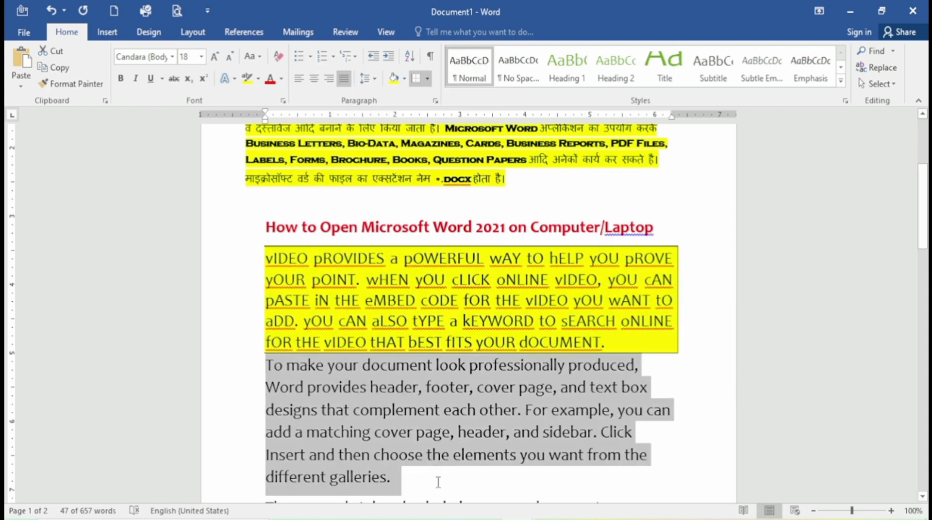
{"action": "left_click", "coordinate": [310, 56]}
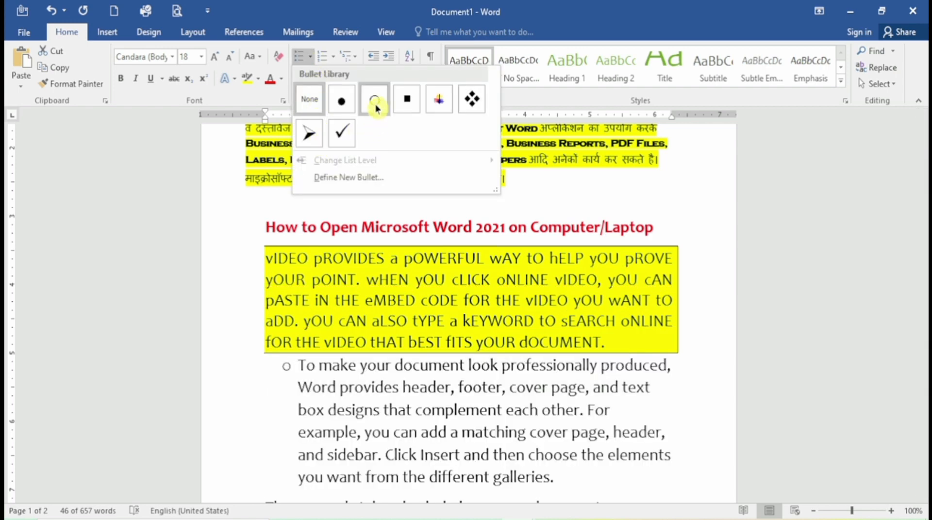
{"action": "left_click", "coordinate": [471, 99]}
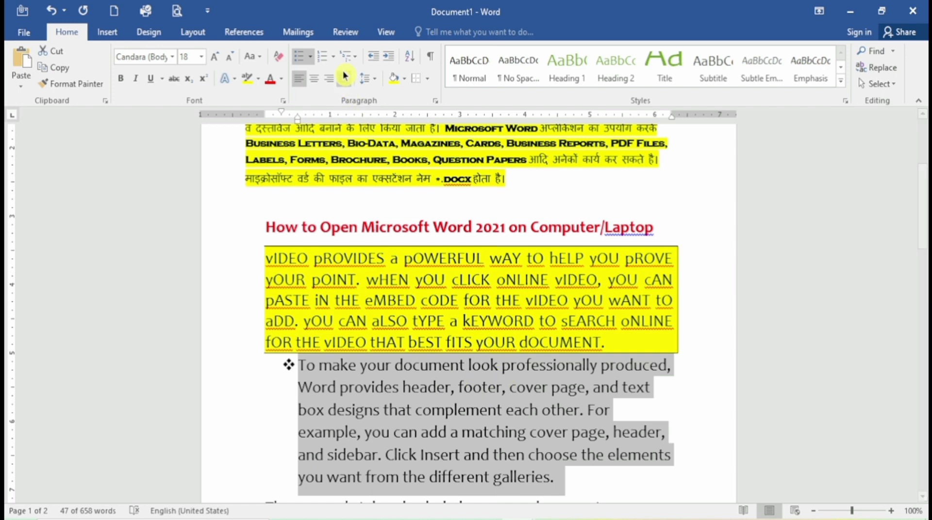
- Number the second sample paragraph, starting "To make your document", with the 1) 2) 3) numbering format
{"action": "left_click", "coordinate": [333, 56]}
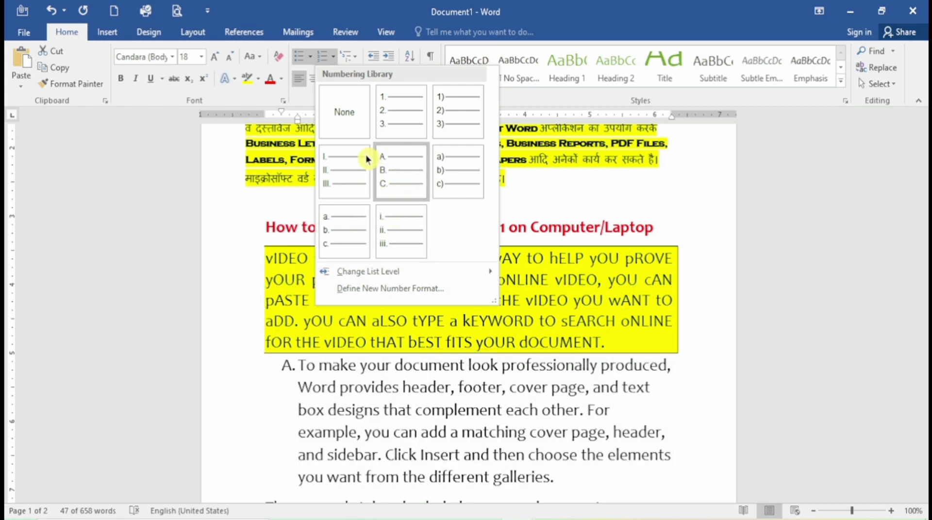
{"action": "left_click", "coordinate": [453, 134]}
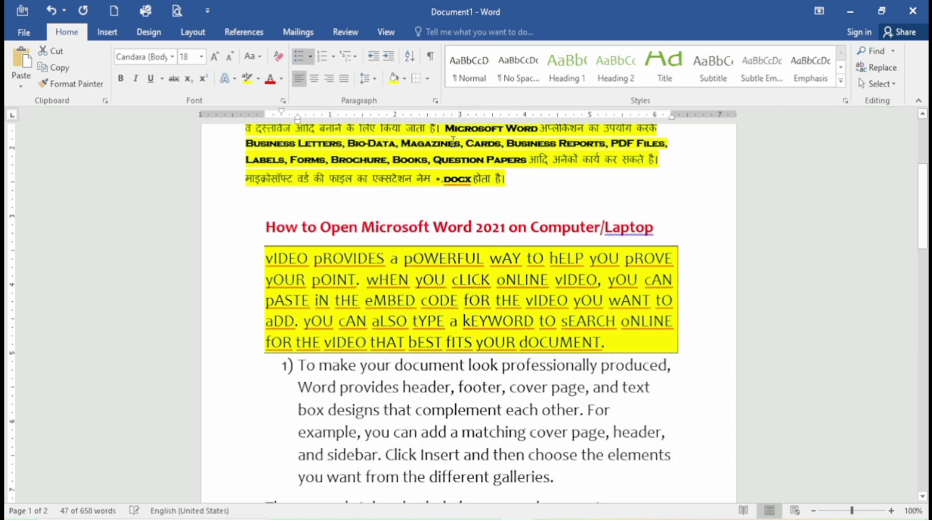
{"action": "left_click", "coordinate": [357, 64]}
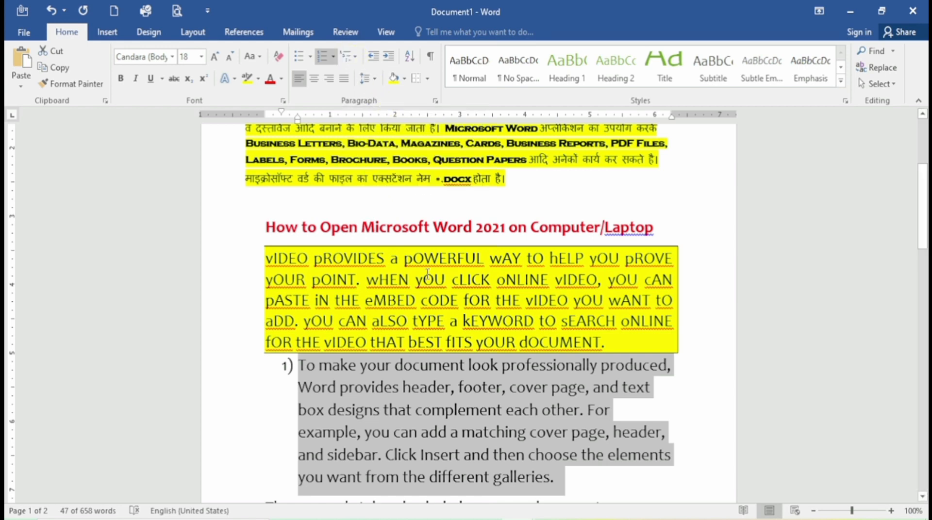
- Increase the numbered second sample paragraph's indent several levels and decrease it until the number sits at the left margin
{"action": "left_click", "coordinate": [389, 62]}
{"action": "left_click", "coordinate": [388, 62]}
{"action": "left_click", "coordinate": [389, 62]}
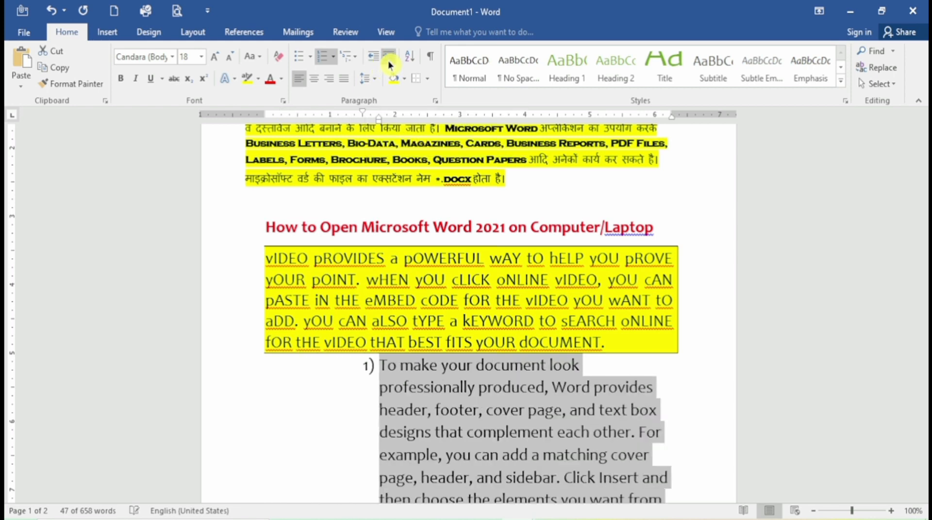
{"action": "left_click", "coordinate": [389, 62]}
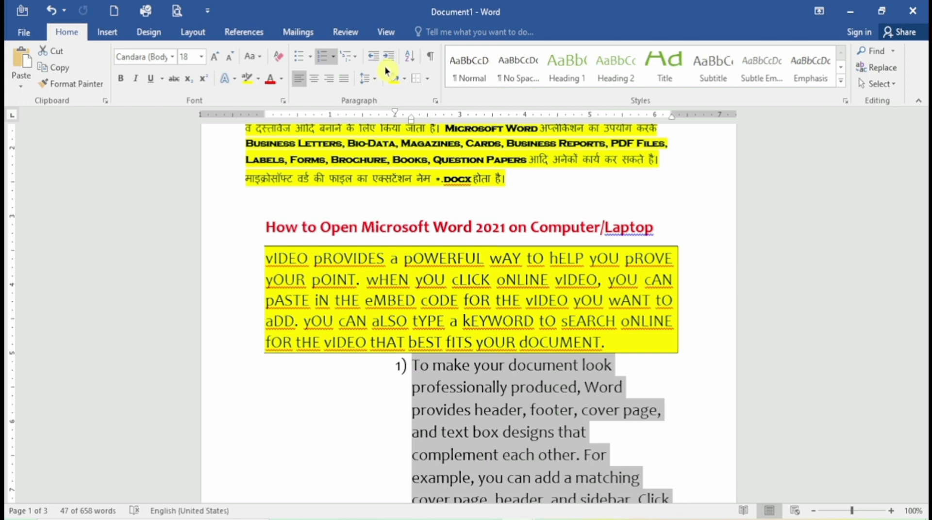
{"action": "left_click", "coordinate": [373, 57]}
{"action": "left_click", "coordinate": [374, 57]}
{"action": "left_click", "coordinate": [373, 57]}
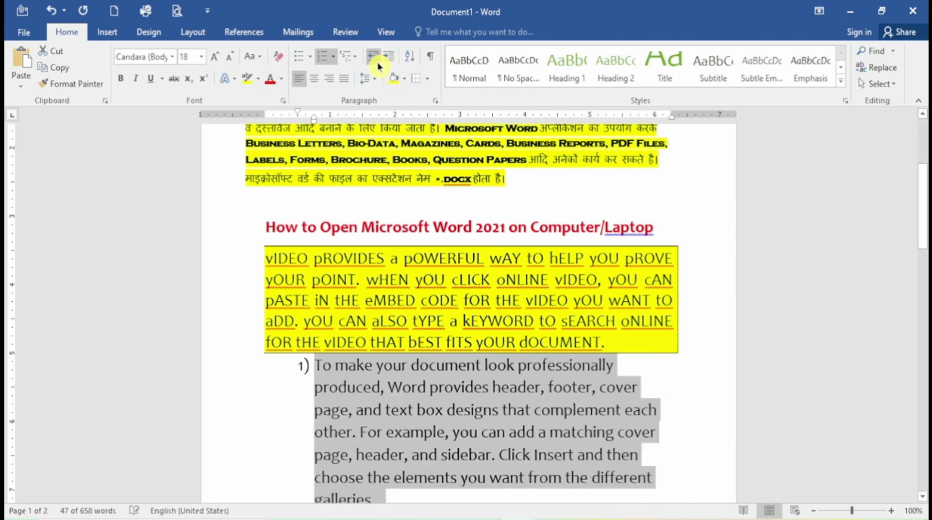
{"action": "left_click", "coordinate": [373, 56]}
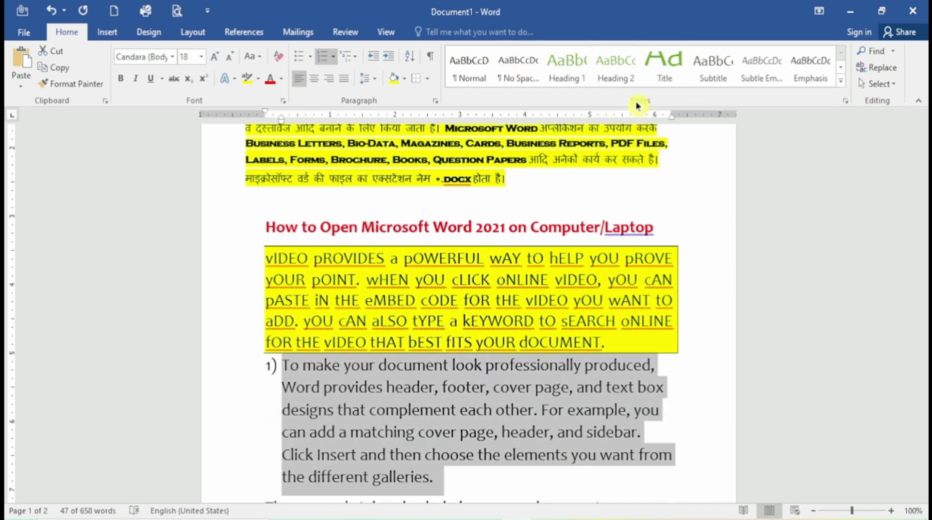
- Cycle the second sample paragraph through the Normal, No Spacing and Heading 1 to Heading 6 styles, ending with Heading 1
{"action": "left_click", "coordinate": [478, 62]}
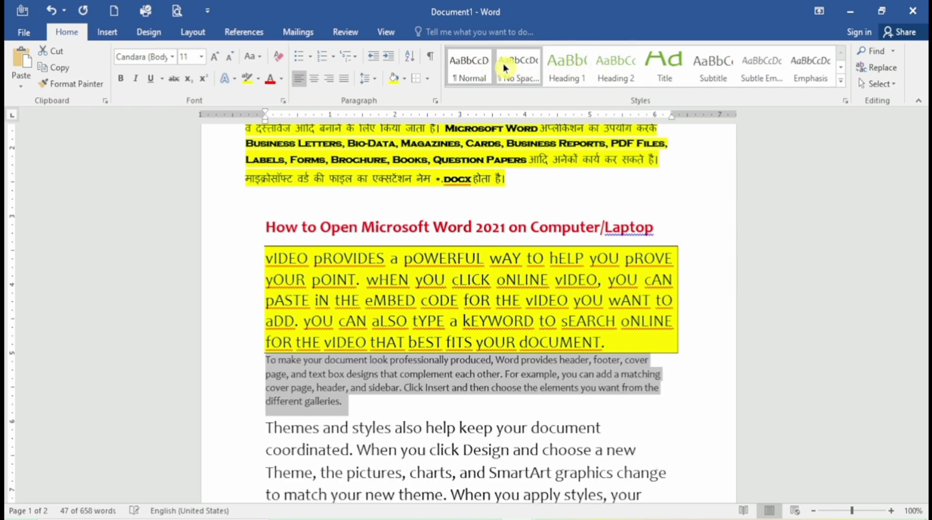
{"action": "left_click", "coordinate": [507, 68]}
{"action": "left_click", "coordinate": [573, 69]}
{"action": "left_click", "coordinate": [610, 73]}
{"action": "left_click", "coordinate": [668, 76]}
{"action": "left_click", "coordinate": [712, 78]}
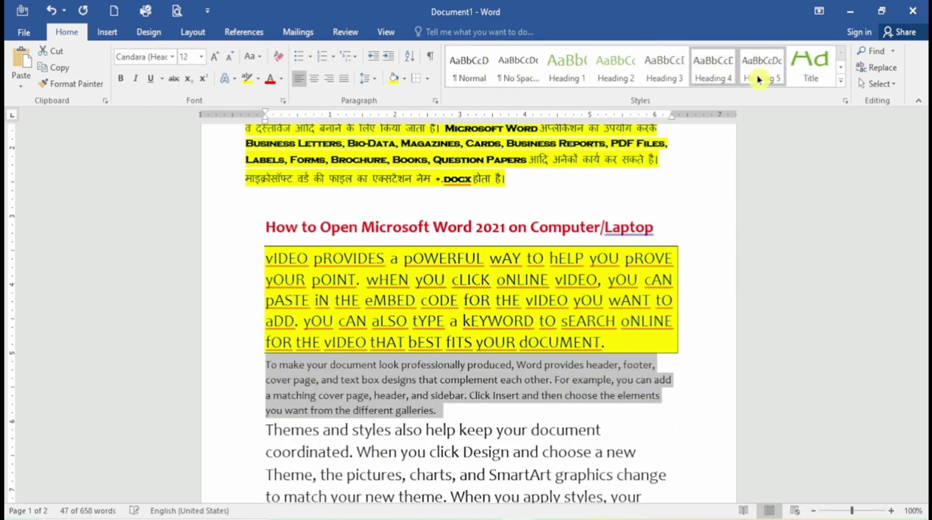
{"action": "left_click", "coordinate": [759, 79]}
{"action": "left_click", "coordinate": [801, 80]}
{"action": "left_click", "coordinate": [840, 82]}
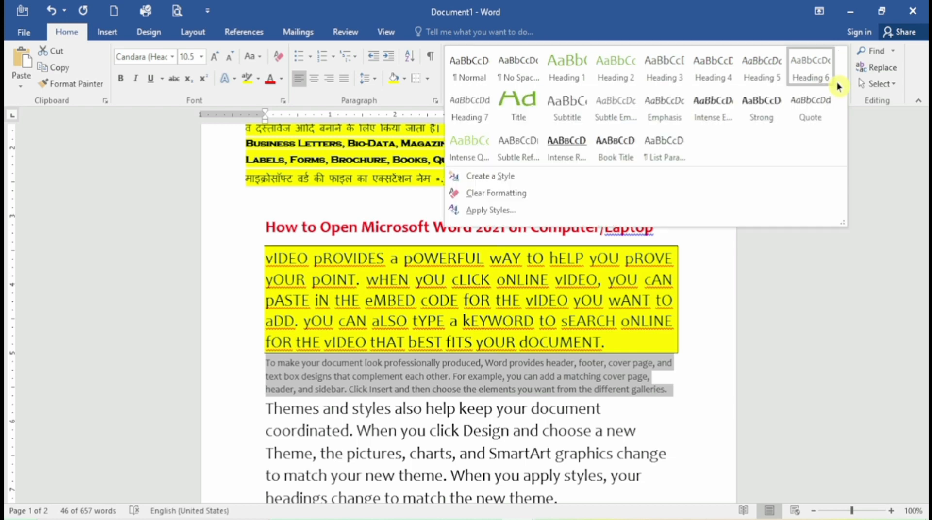
{"action": "left_click", "coordinate": [590, 85]}
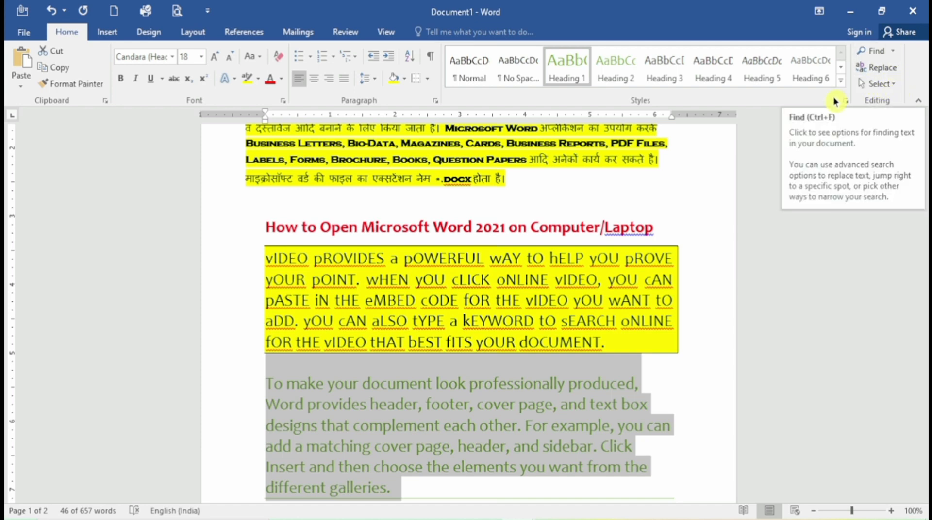
- Search the document for the word "LOOK" and view the highlighted match in the second sample paragraph
{"action": "scroll", "coordinate": [646, 204], "scroll_direction": "up", "scroll_amount": 4}
{"action": "scroll", "coordinate": [621, 216], "scroll_direction": "up", "scroll_amount": 2}
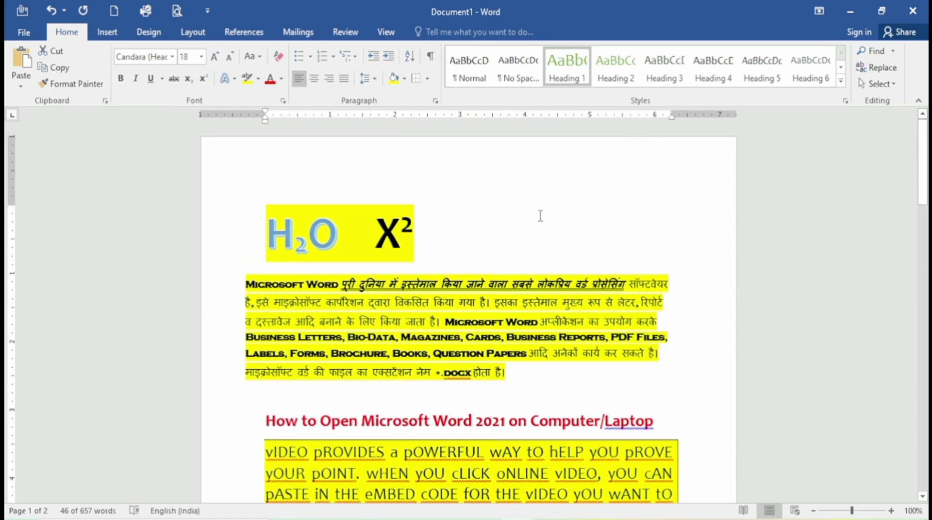
{"action": "key", "text": "ctrl+f"}
{"action": "key", "text": "ctrl+v"}
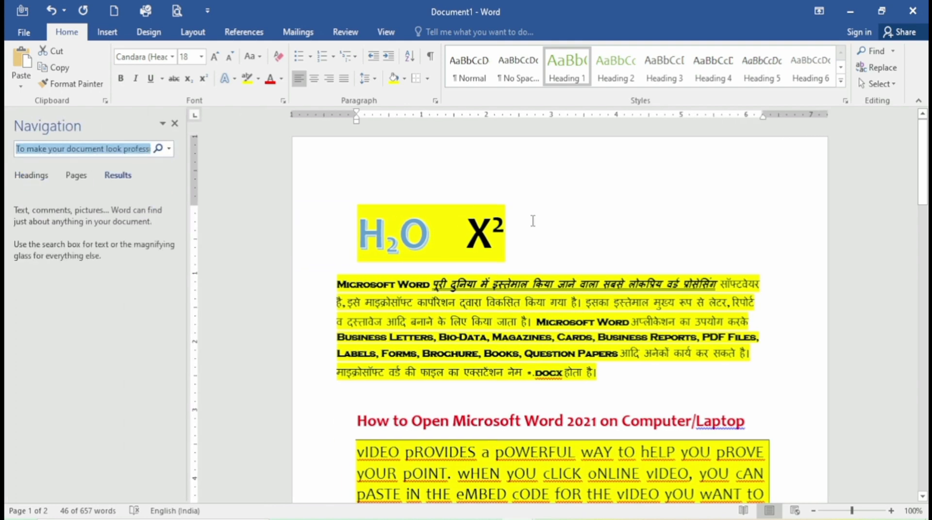
{"action": "left_click", "coordinate": [157, 148]}
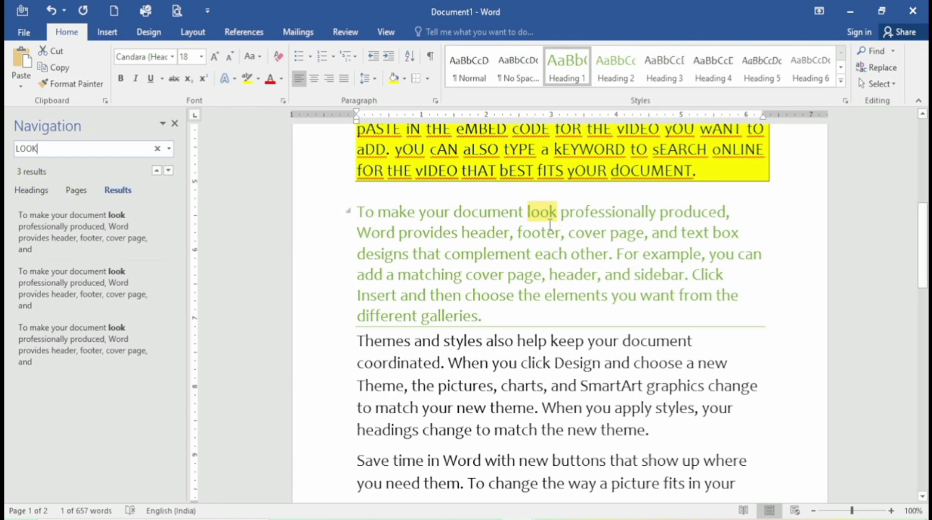
{"action": "scroll", "coordinate": [550, 224], "scroll_direction": "down", "scroll_amount": 3}
{"action": "scroll", "coordinate": [549, 218], "scroll_direction": "up", "scroll_amount": 4}
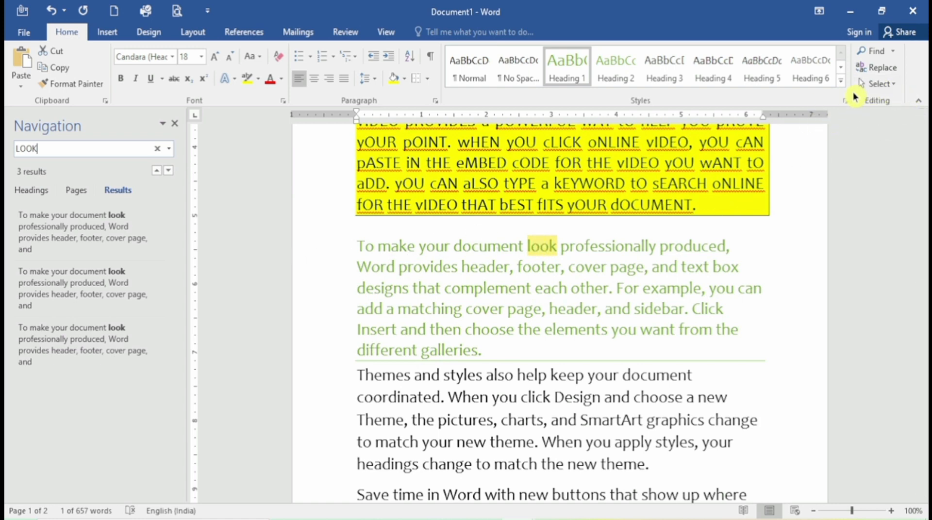
- Replace every "look" in the whole document with "RAM" and check the replaced word in the second sample paragraph
{"action": "left_click", "coordinate": [876, 67]}
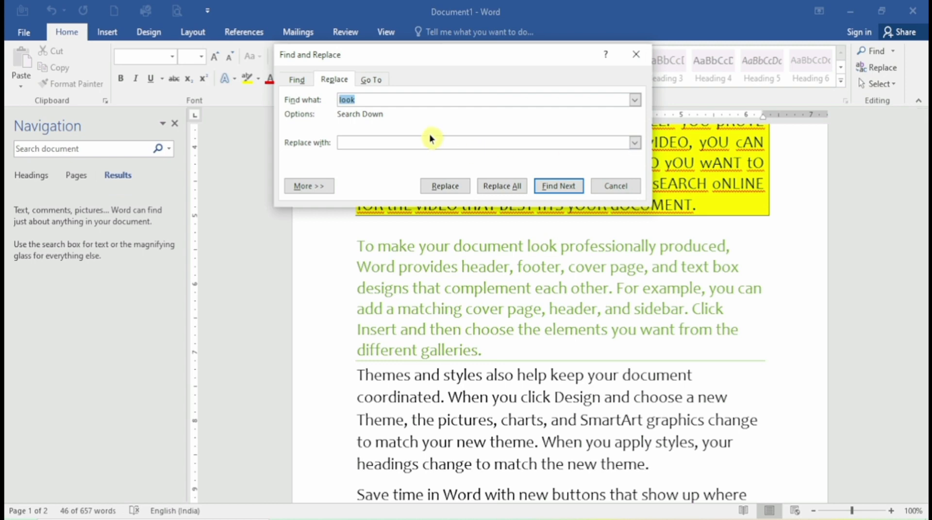
{"action": "left_click", "coordinate": [390, 143]}
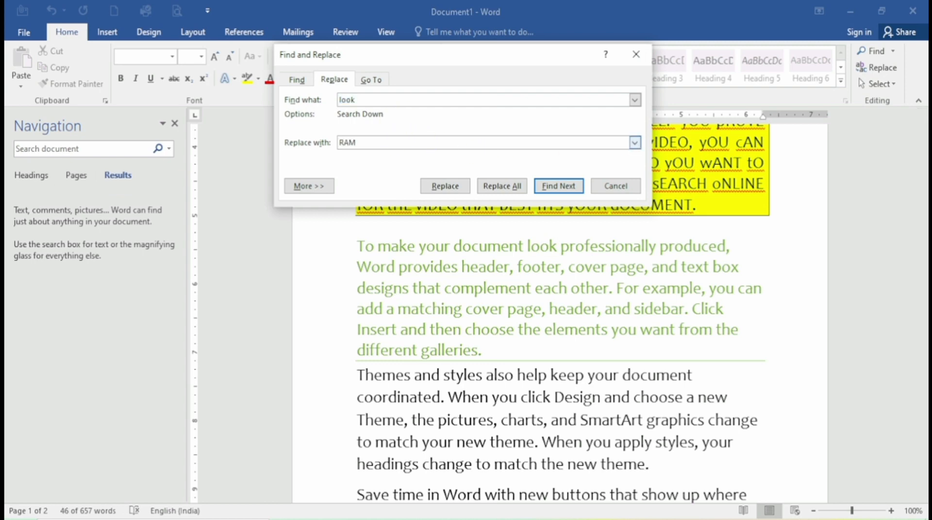
{"action": "left_click", "coordinate": [502, 188]}
{"action": "left_click", "coordinate": [446, 313]}
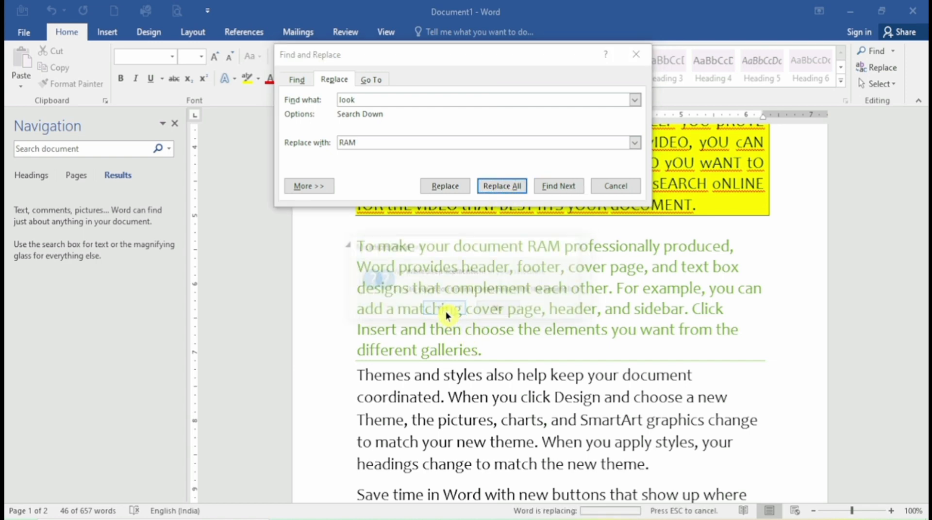
{"action": "left_click", "coordinate": [447, 312]}
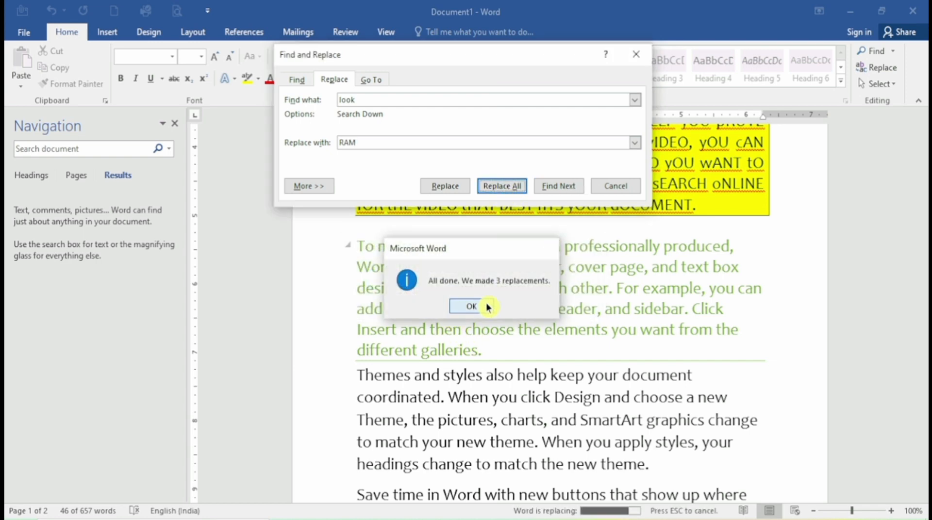
{"action": "left_click", "coordinate": [478, 307]}
{"action": "scroll", "coordinate": [604, 290], "scroll_direction": "up", "scroll_amount": 3}
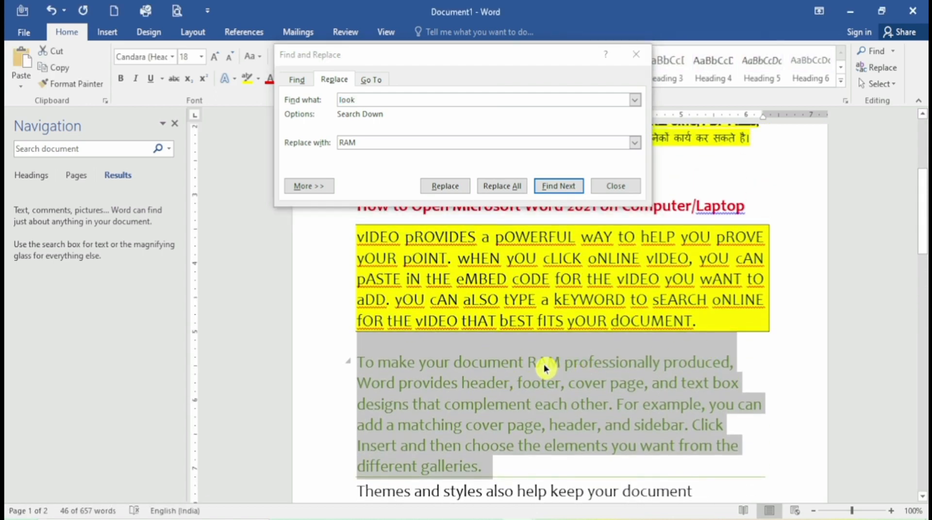
{"action": "left_click", "coordinate": [531, 363]}
{"action": "left_click_drag", "start_coordinate": [455, 363], "coordinate": [564, 363]}
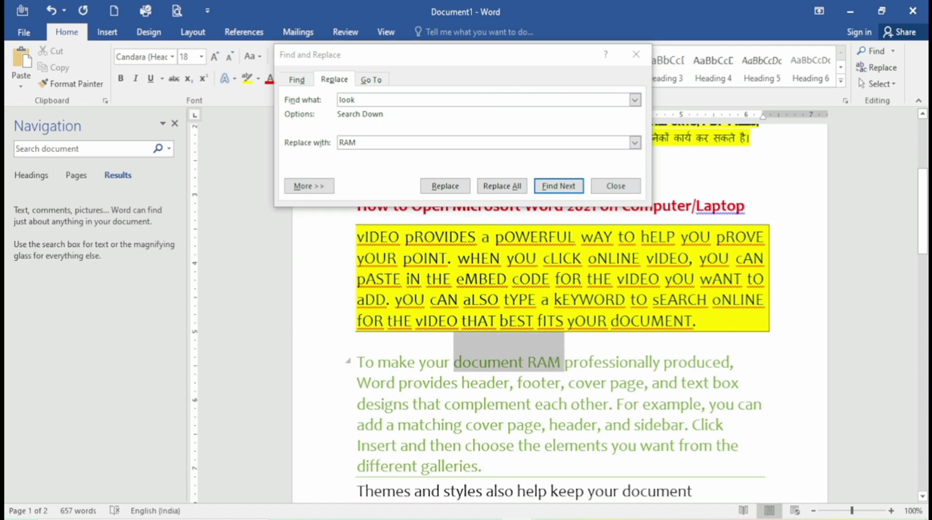
{"action": "left_click", "coordinate": [636, 54]}
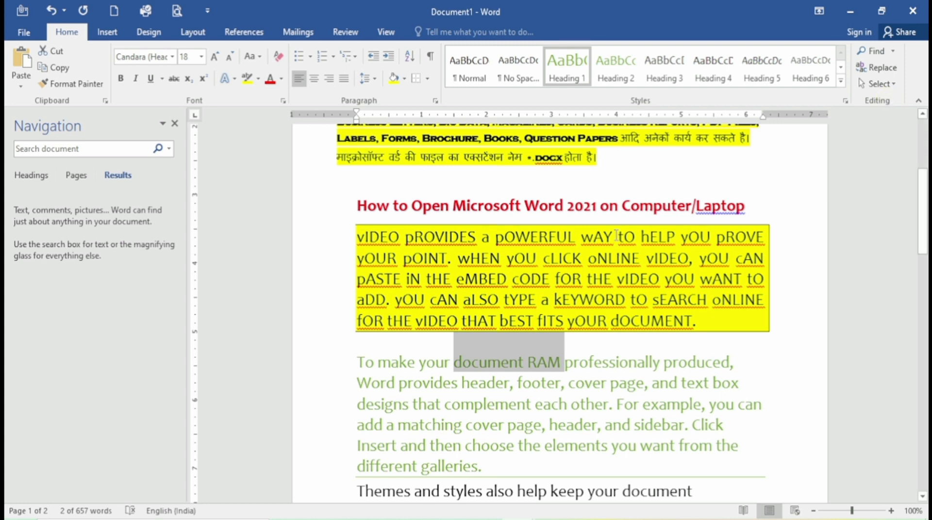
- Select the entire document, deselect it, and select only the H2O line through the end of the Hindi paragraph
{"action": "key", "text": "ctrl+a"}
{"action": "scroll", "coordinate": [667, 299], "scroll_direction": "up", "scroll_amount": 5}
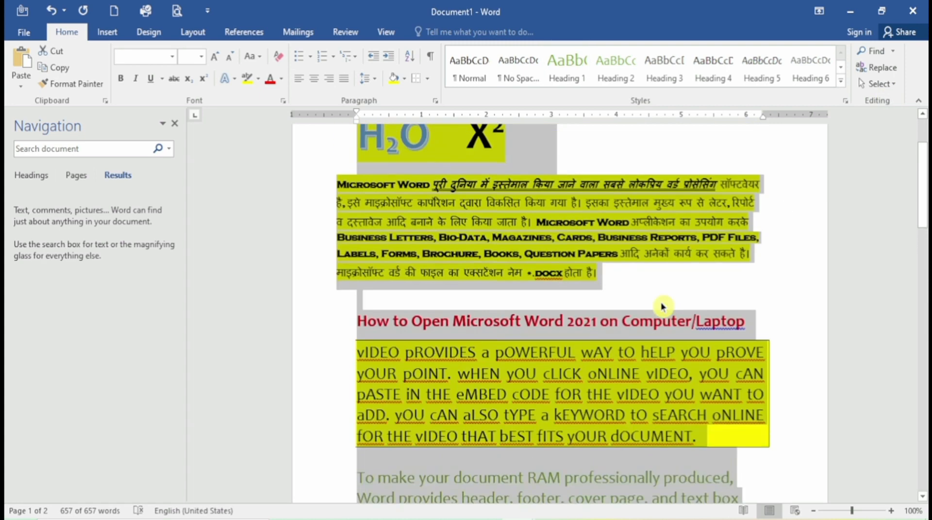
{"action": "left_click", "coordinate": [700, 211]}
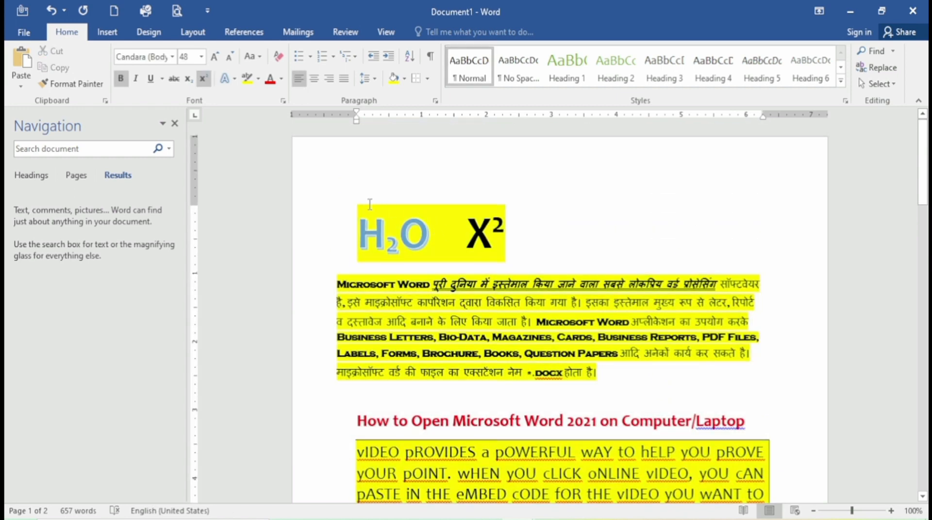
{"action": "left_click_drag", "start_coordinate": [354, 201], "coordinate": [705, 393]}
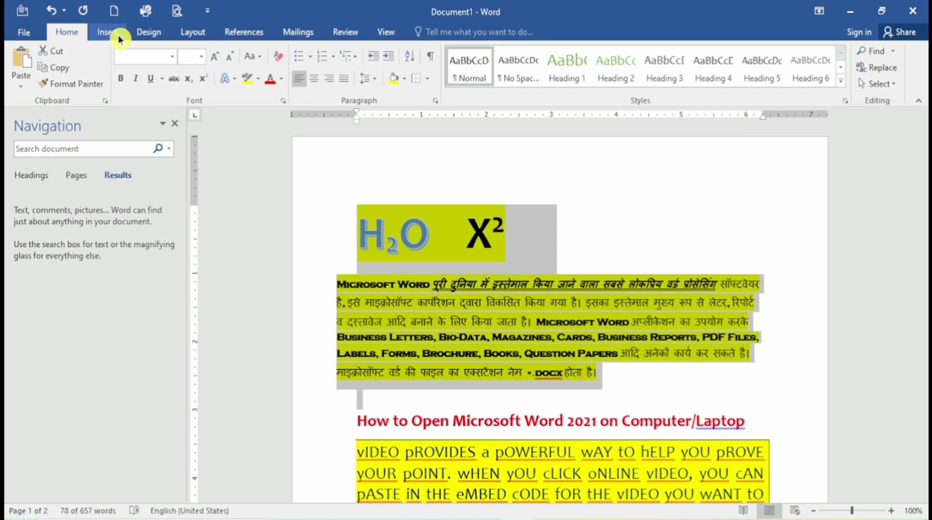